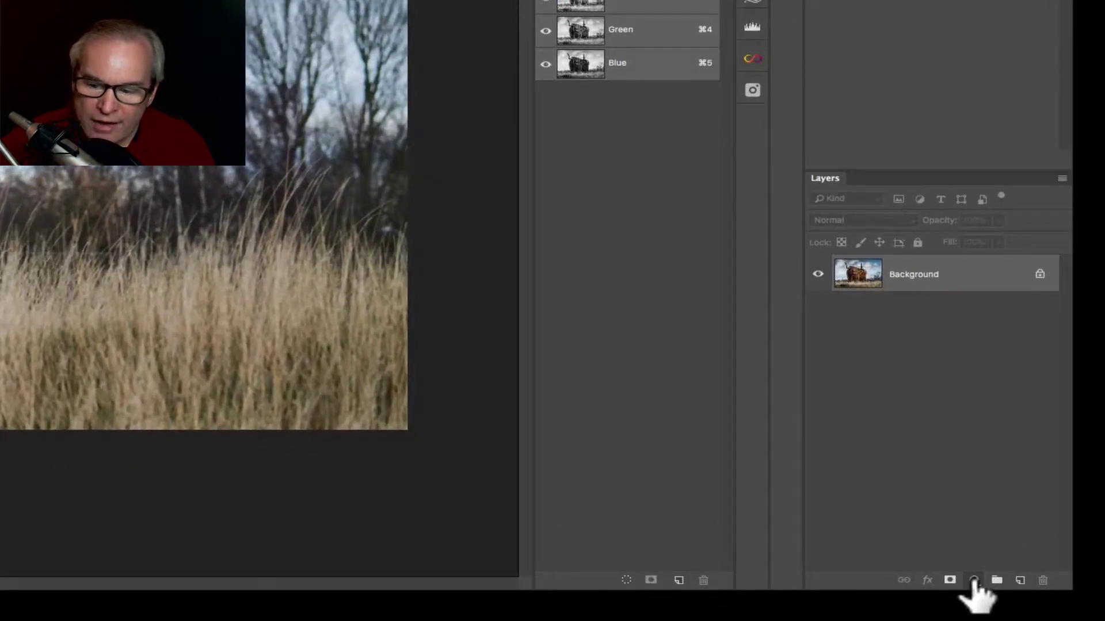
# - Add a Black & White adjustment layer above the background and set Reds to 94, Yellows to 56 and Greens to 46
pyautogui.click(974, 581)
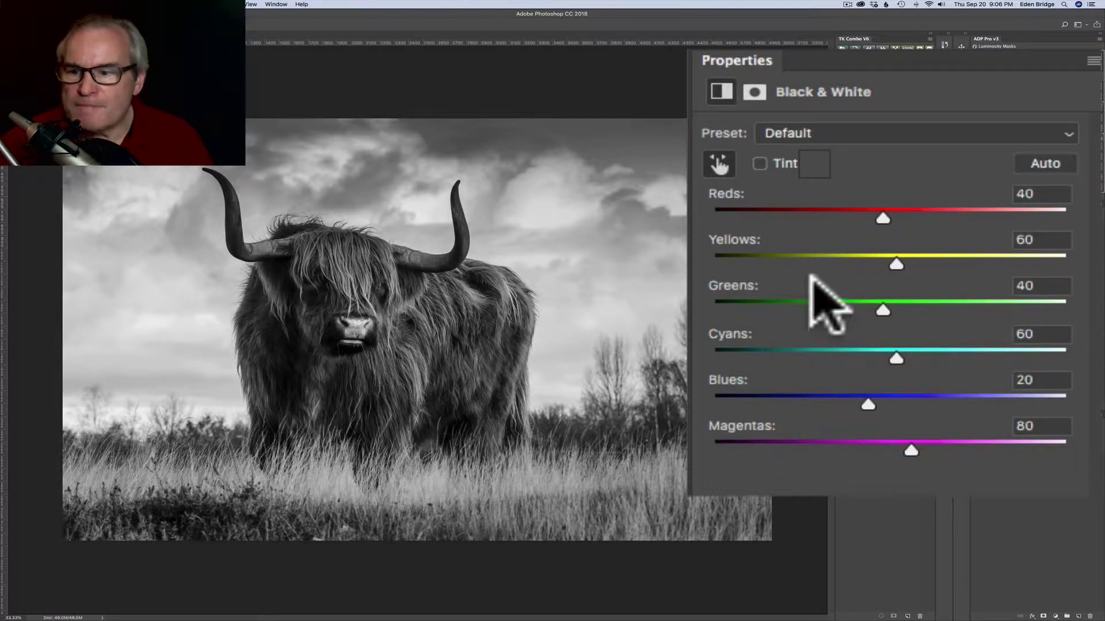
pyautogui.click(881, 213)
pyautogui.moveTo(880, 212); pyautogui.dragTo(921, 221)
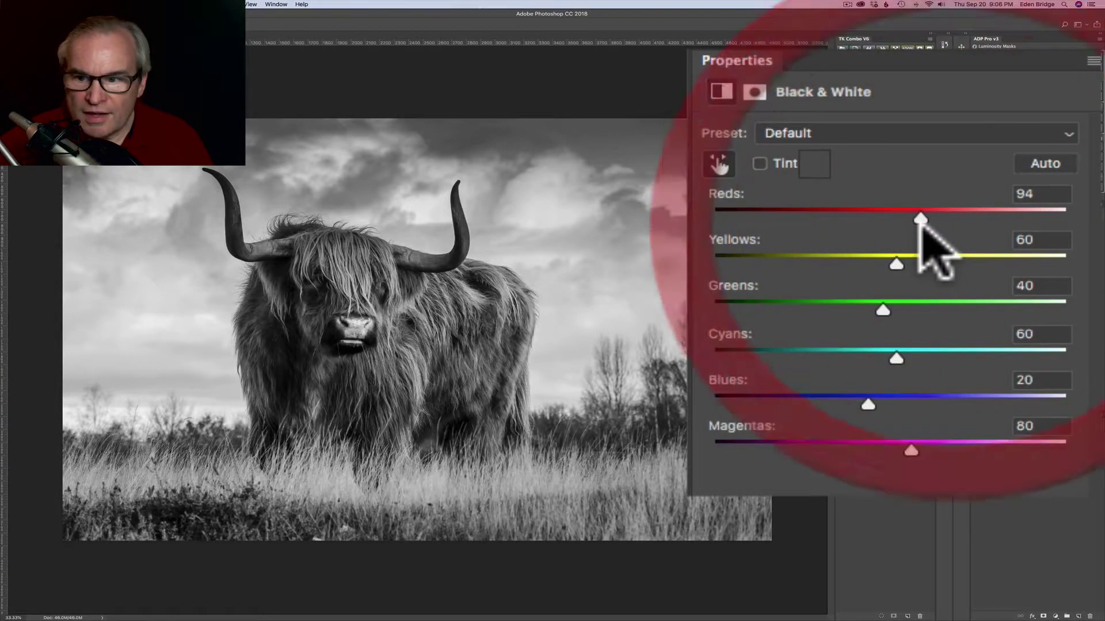
pyautogui.click(893, 256)
pyautogui.moveTo(893, 257)
pyautogui.mouseDown()
pyautogui.moveTo(990, 260)
pyautogui.moveTo(835, 259)
pyautogui.moveTo(910, 259)
pyautogui.moveTo(881, 259)
pyautogui.moveTo(904, 261)
pyautogui.moveTo(894, 266)
pyautogui.mouseUp()
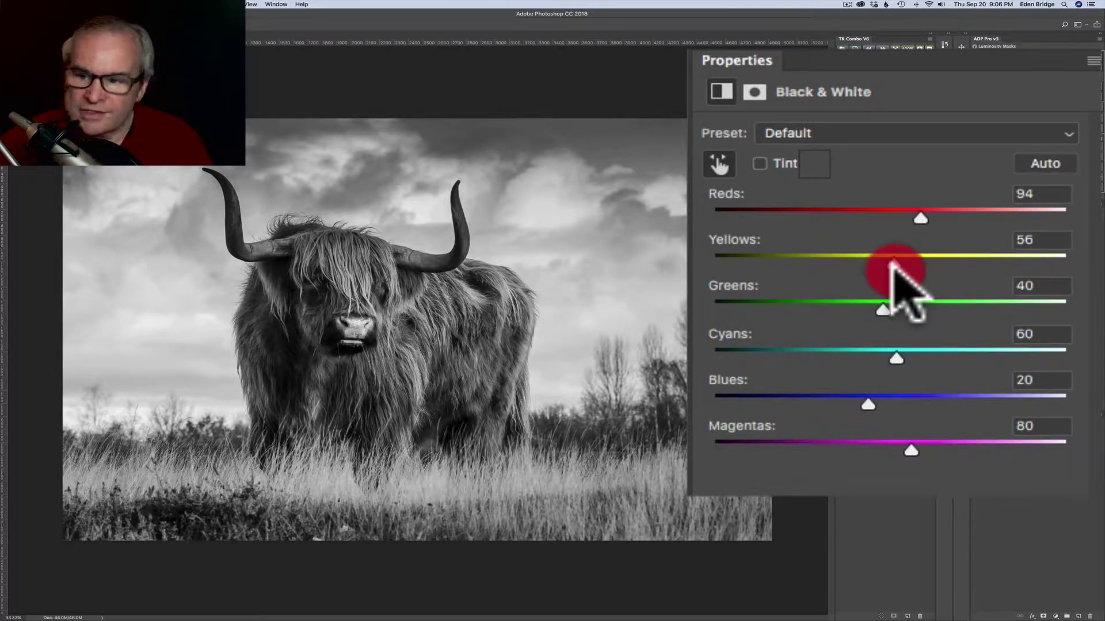
pyautogui.moveTo(894, 266)
pyautogui.mouseDown()
pyautogui.moveTo(865, 266)
pyautogui.moveTo(893, 266)
pyautogui.mouseUp()
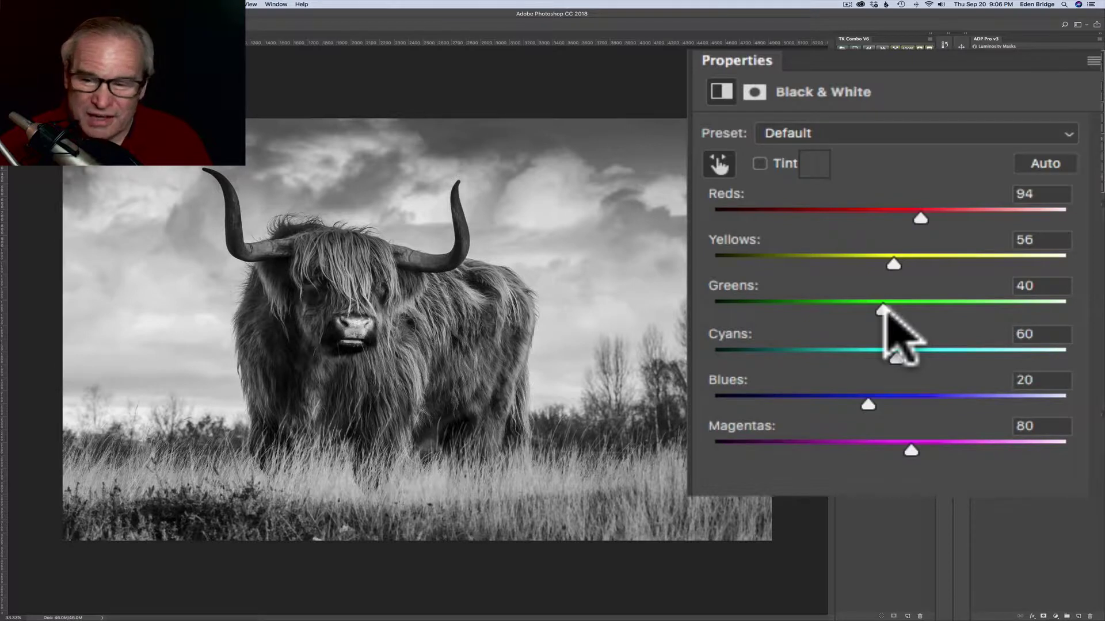
pyautogui.moveTo(883, 309)
pyautogui.mouseDown()
pyautogui.moveTo(993, 312)
pyautogui.moveTo(892, 314)
pyautogui.mouseUp()
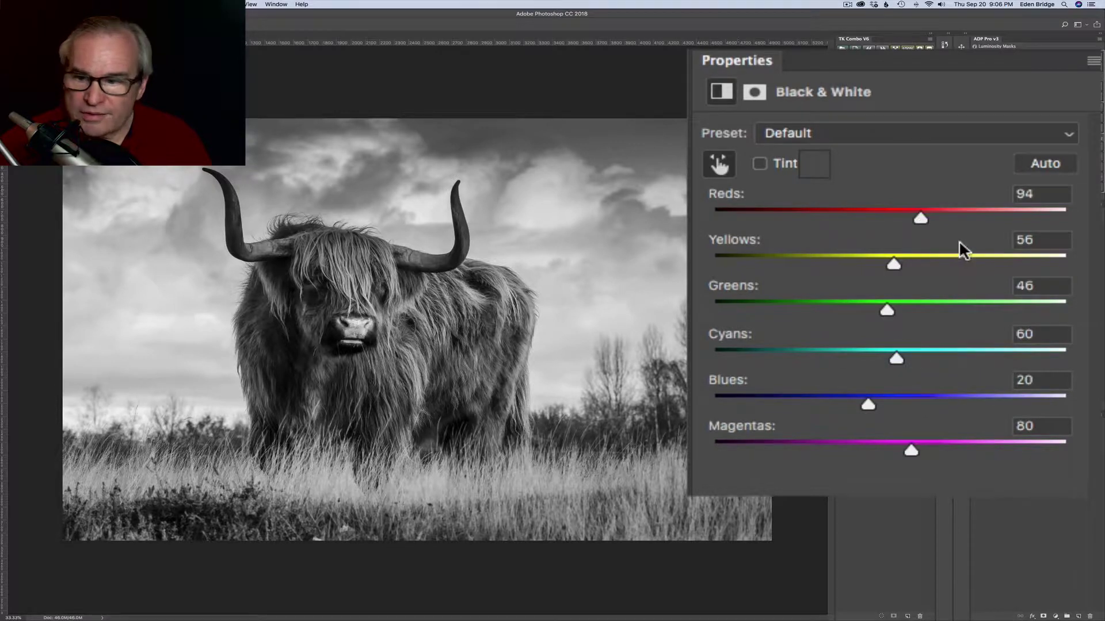
# - Set the Black & White adjustment's Cyans to -102, Blues to -50 and Magentas to 52
pyautogui.moveTo(893, 352); pyautogui.dragTo(780, 334)
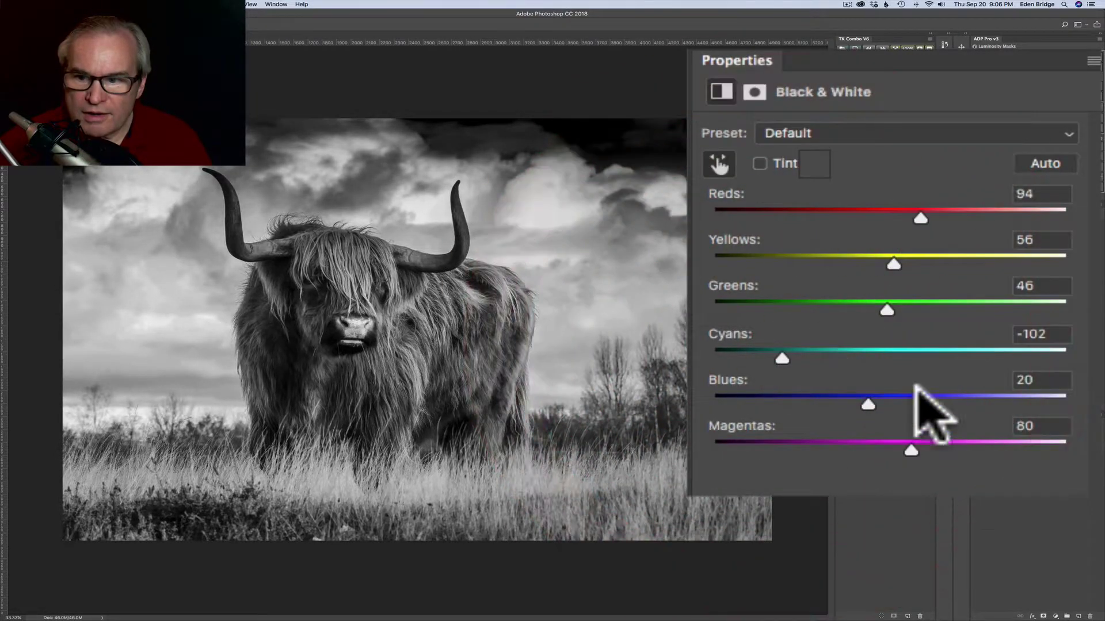
pyautogui.moveTo(869, 394); pyautogui.dragTo(817, 386)
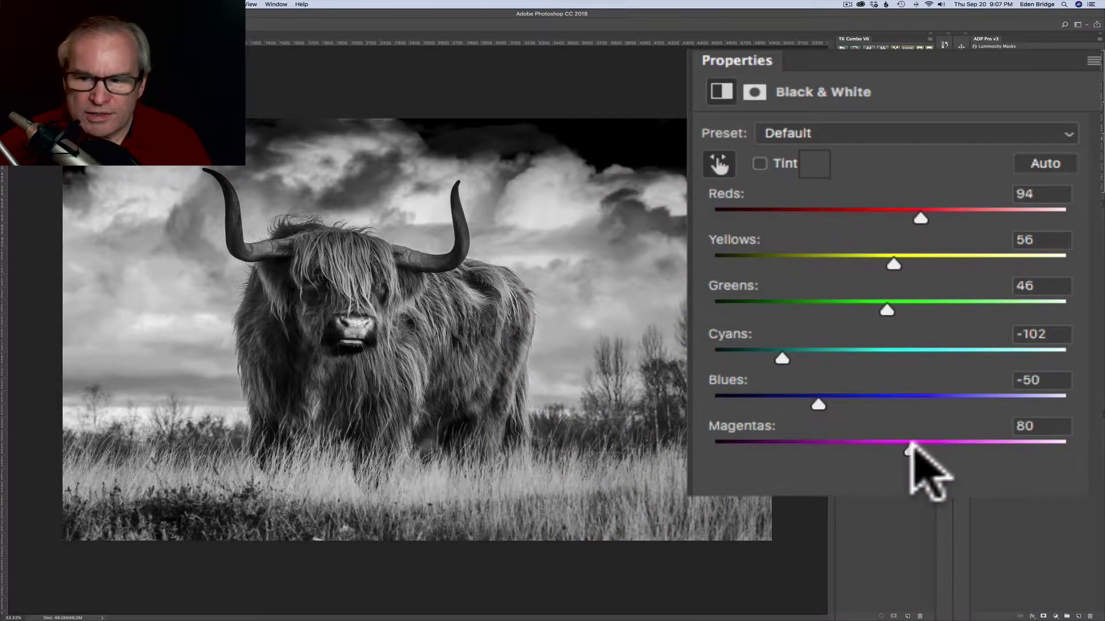
pyautogui.moveTo(910, 444); pyautogui.dragTo(890, 430)
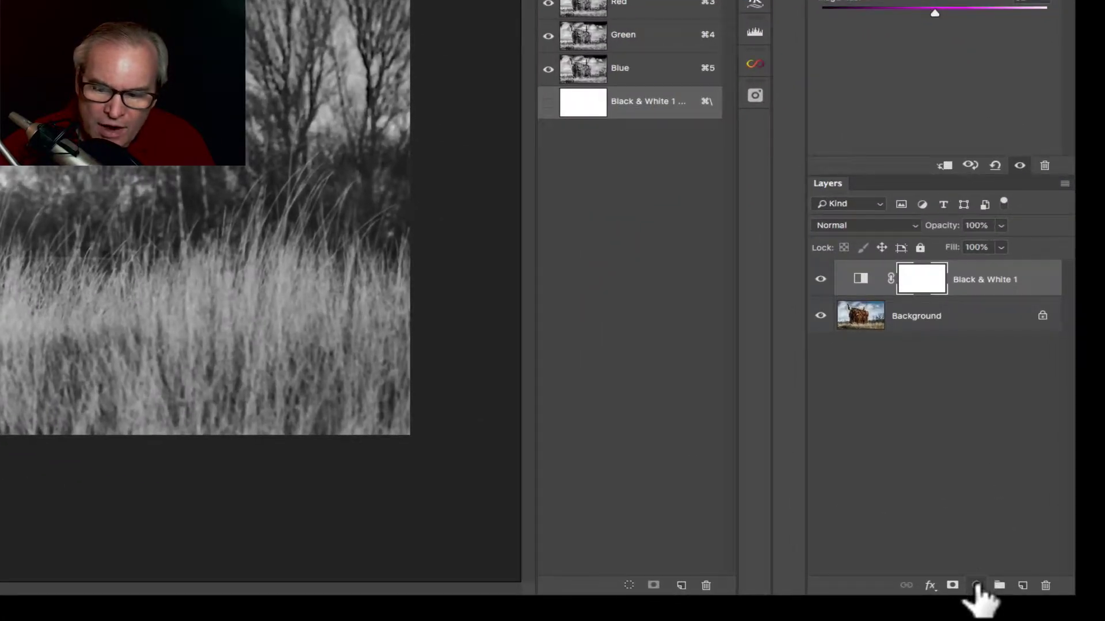
# - Add a Gradient Map adjustment layer above the Black & White layer and compare the image with it hidden and shown
pyautogui.click(977, 585)
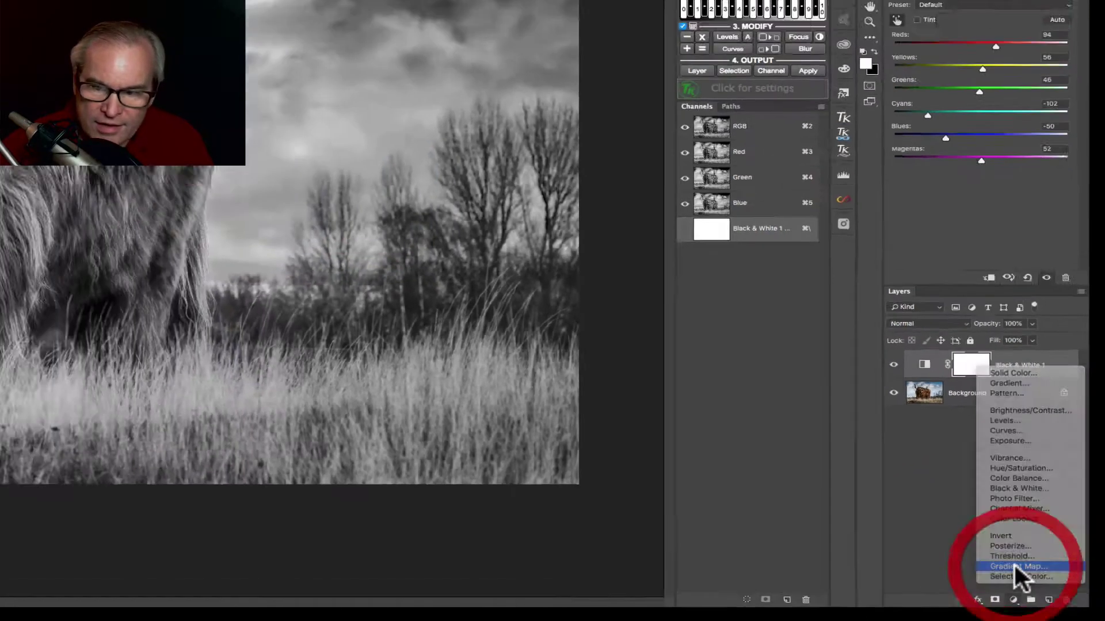
pyautogui.click(982, 542)
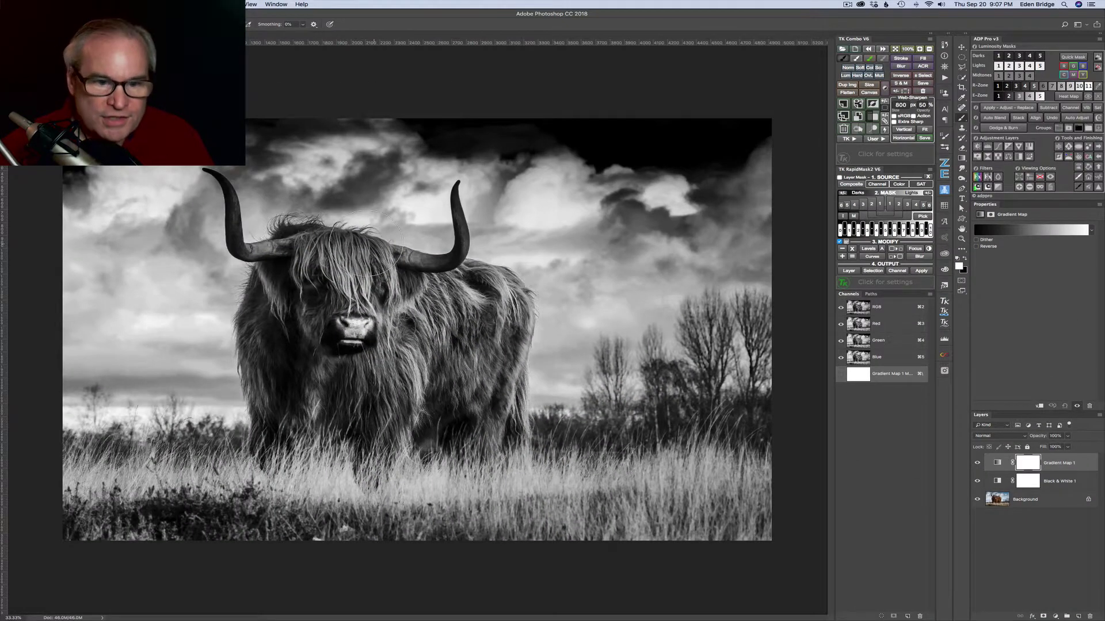
pyautogui.click(978, 463)
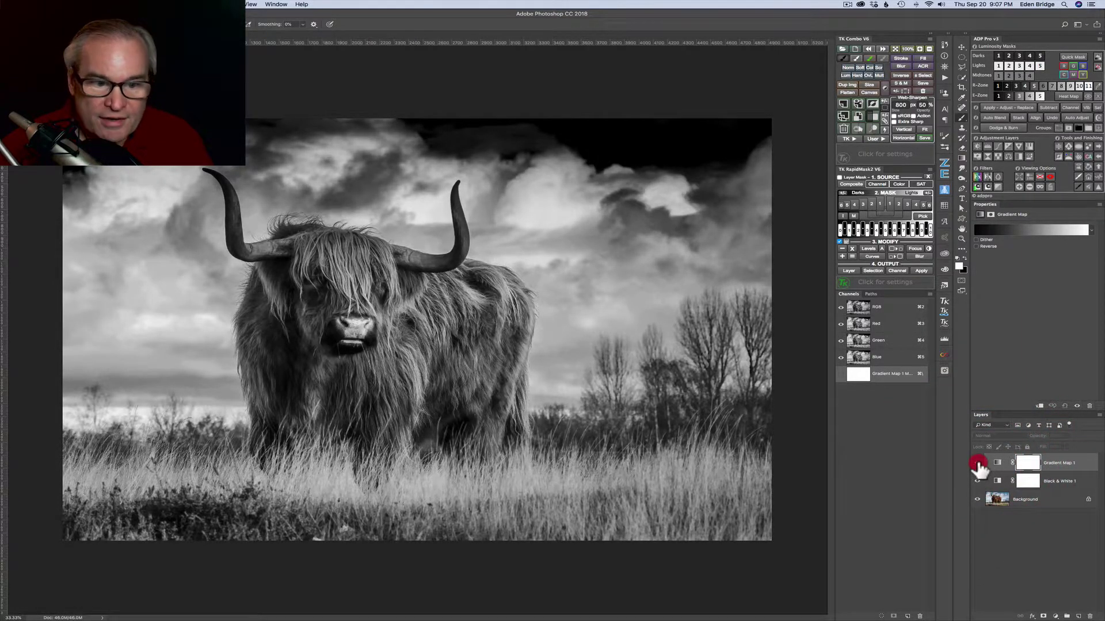
pyautogui.click(977, 463)
pyautogui.click(977, 464)
pyautogui.click(977, 463)
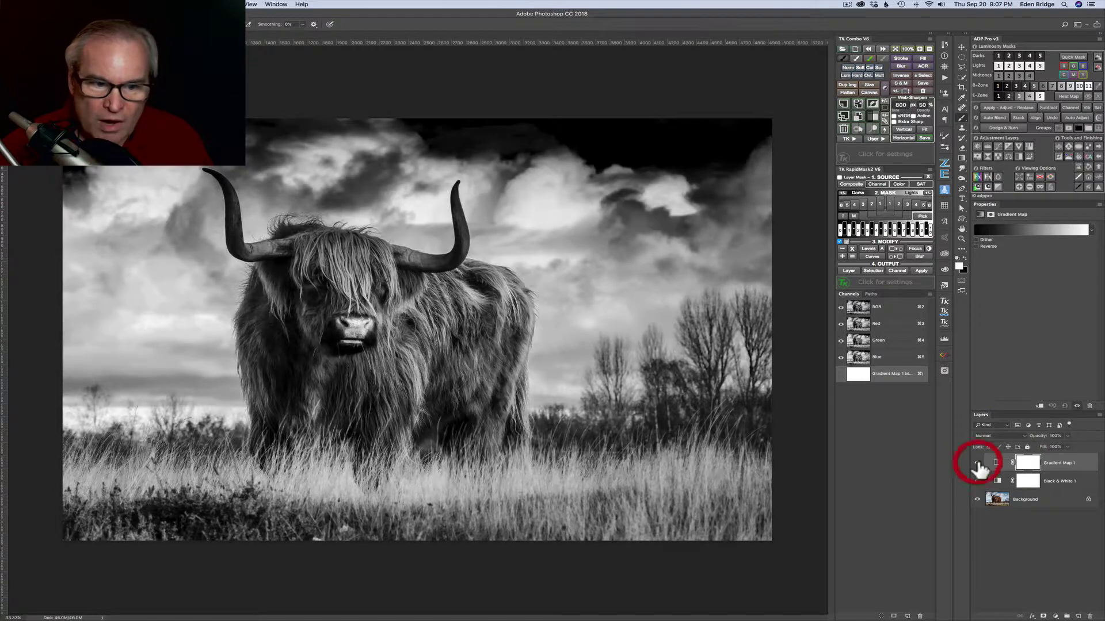
pyautogui.click(978, 463)
pyautogui.click(978, 463)
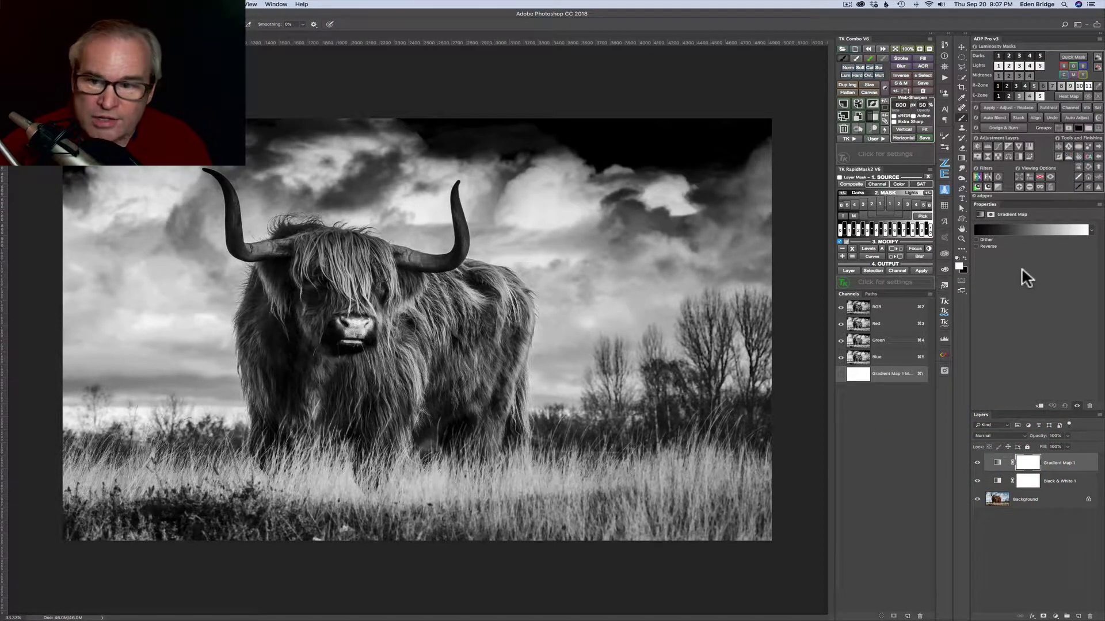
# - Open the gradient map's gradient for editing and try the purple and Kiwi Lime presets before applying the black-to-white preset
pyautogui.click(1032, 226)
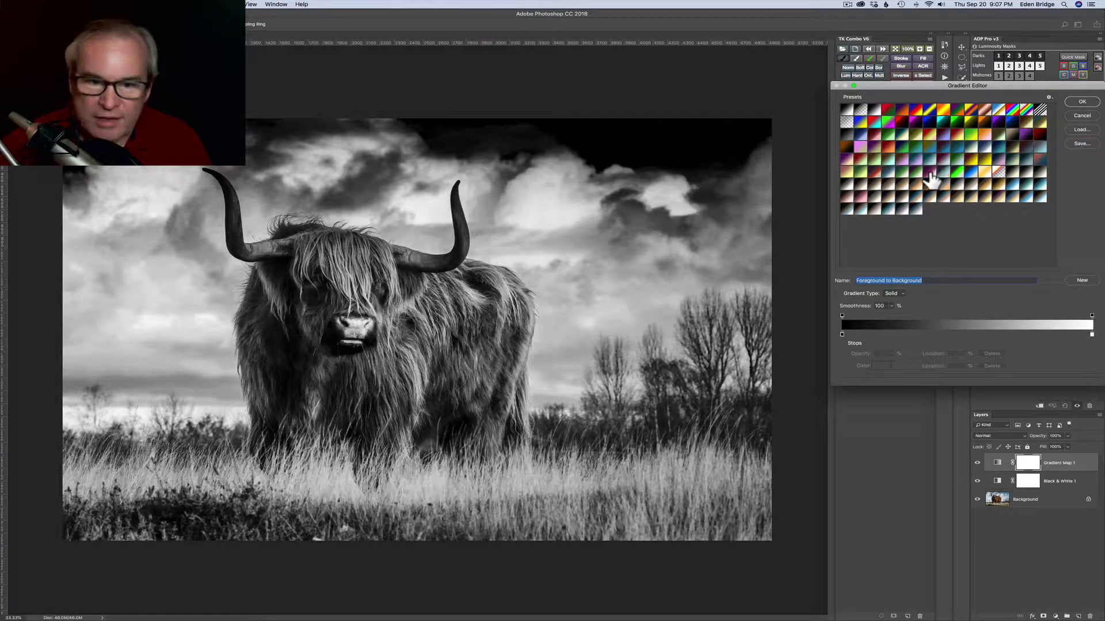
pyautogui.click(931, 171)
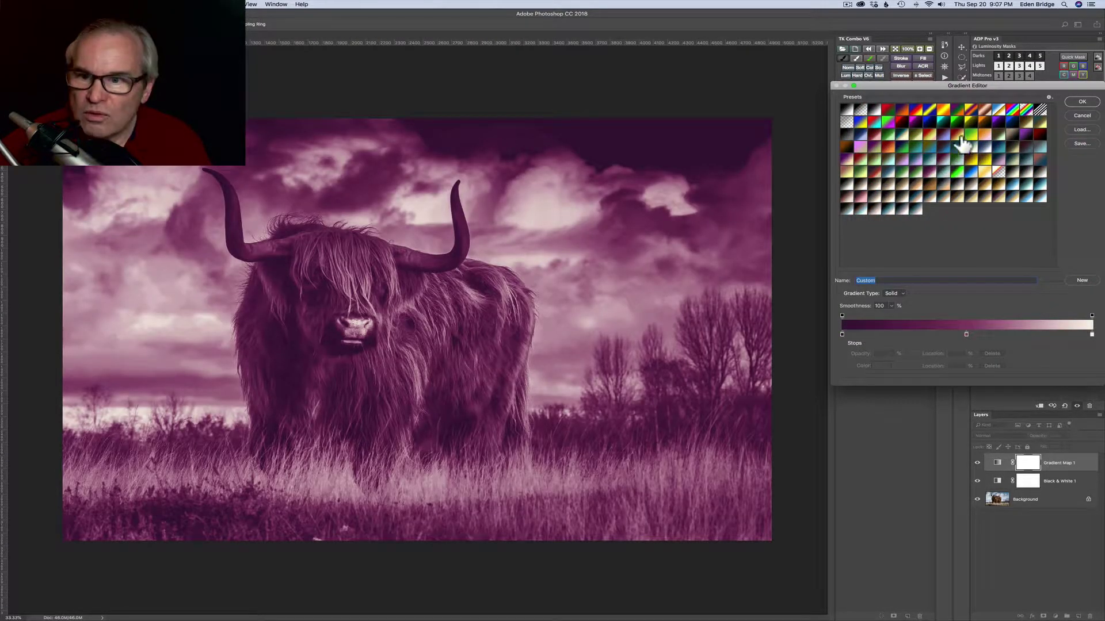
pyautogui.click(971, 136)
pyautogui.click(972, 137)
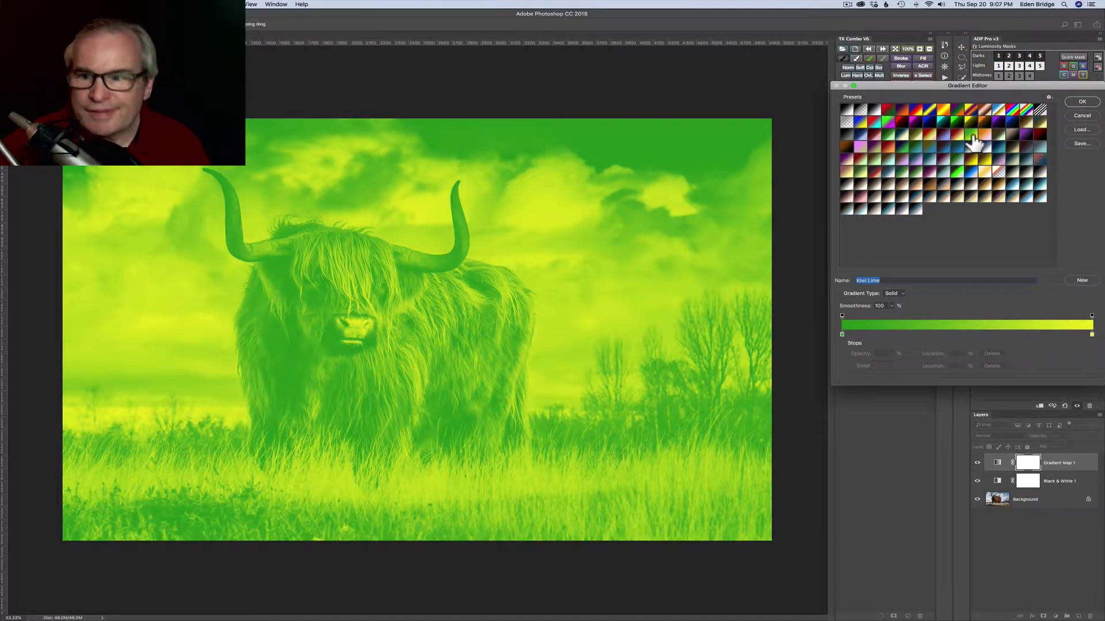
pyautogui.click(874, 115)
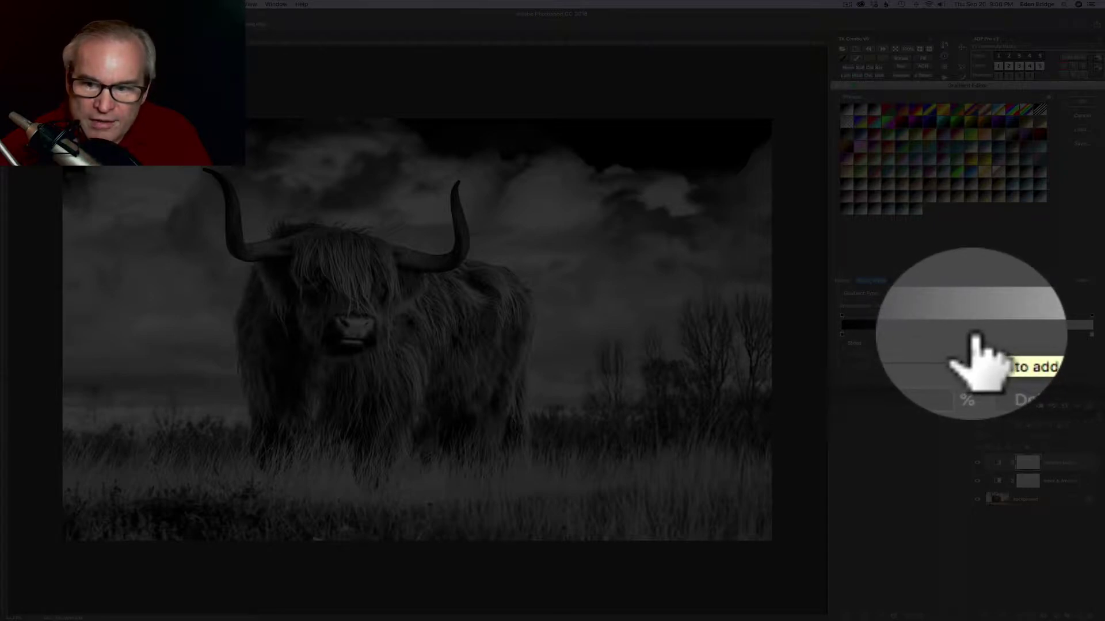
# - Add a color stop at 52% on the gradient and set its color to mid-gray 747272
pyautogui.click(971, 333)
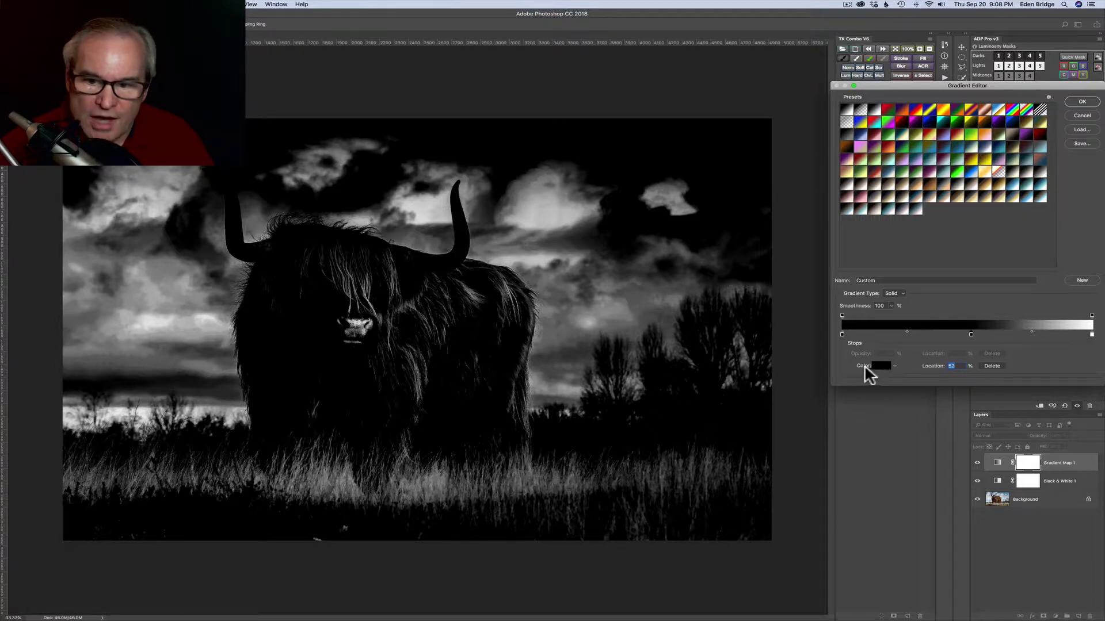
pyautogui.click(882, 368)
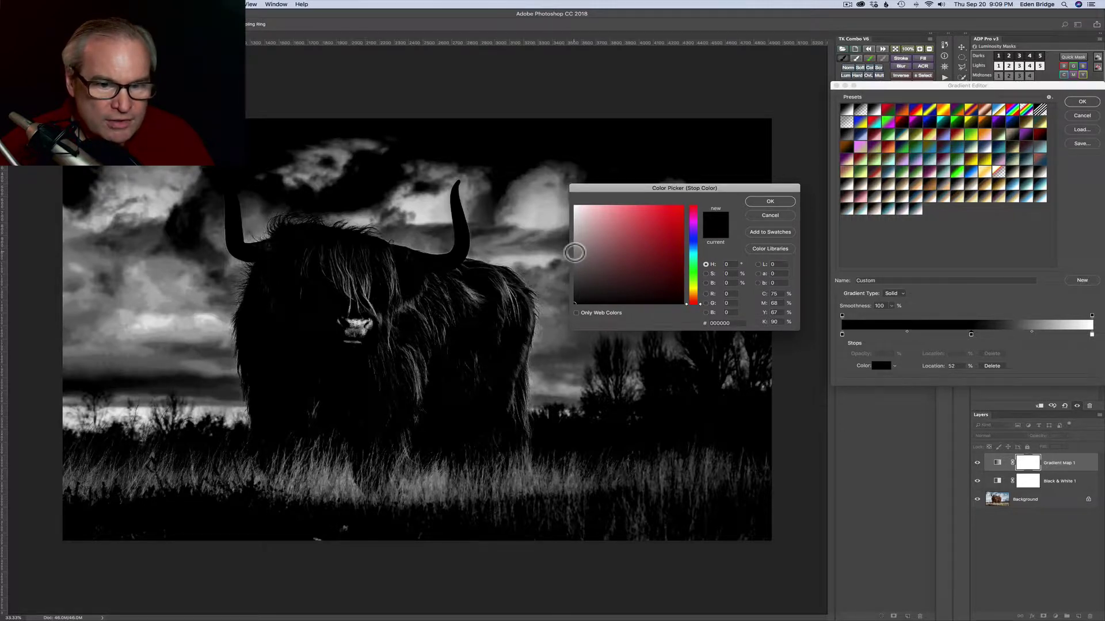
pyautogui.click(575, 252)
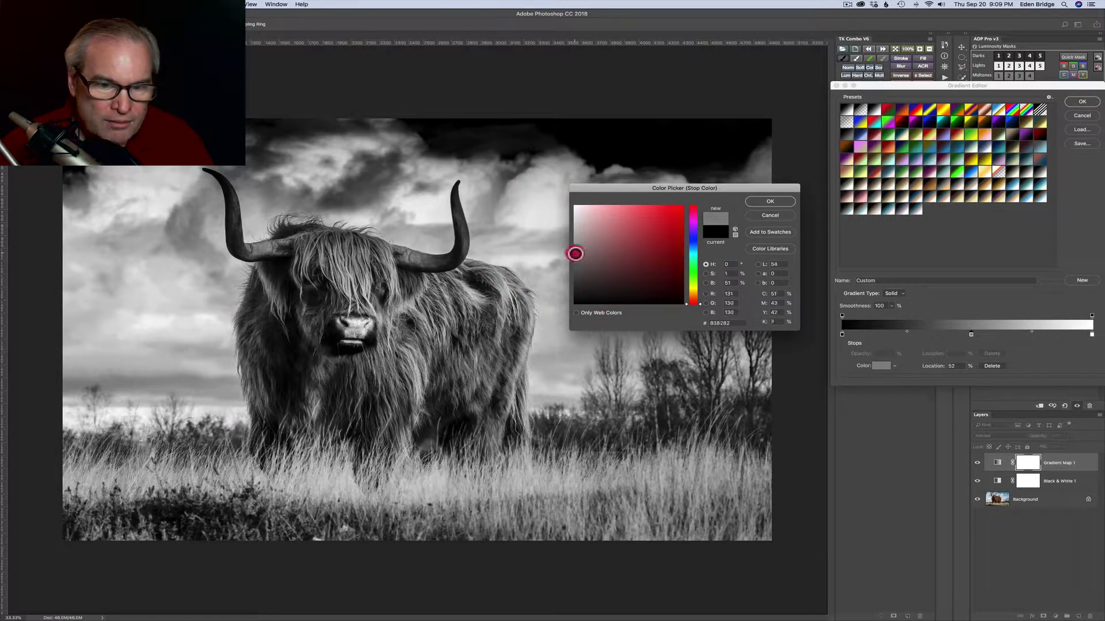
pyautogui.click(574, 247)
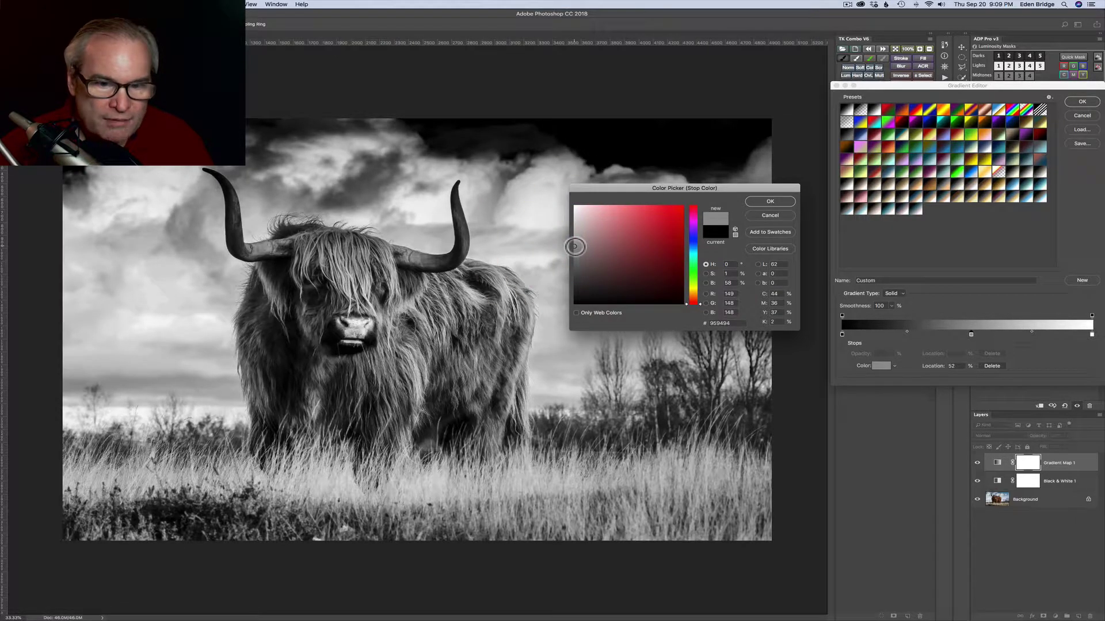
pyautogui.click(574, 242)
pyautogui.moveTo(574, 241); pyautogui.dragTo(576, 260)
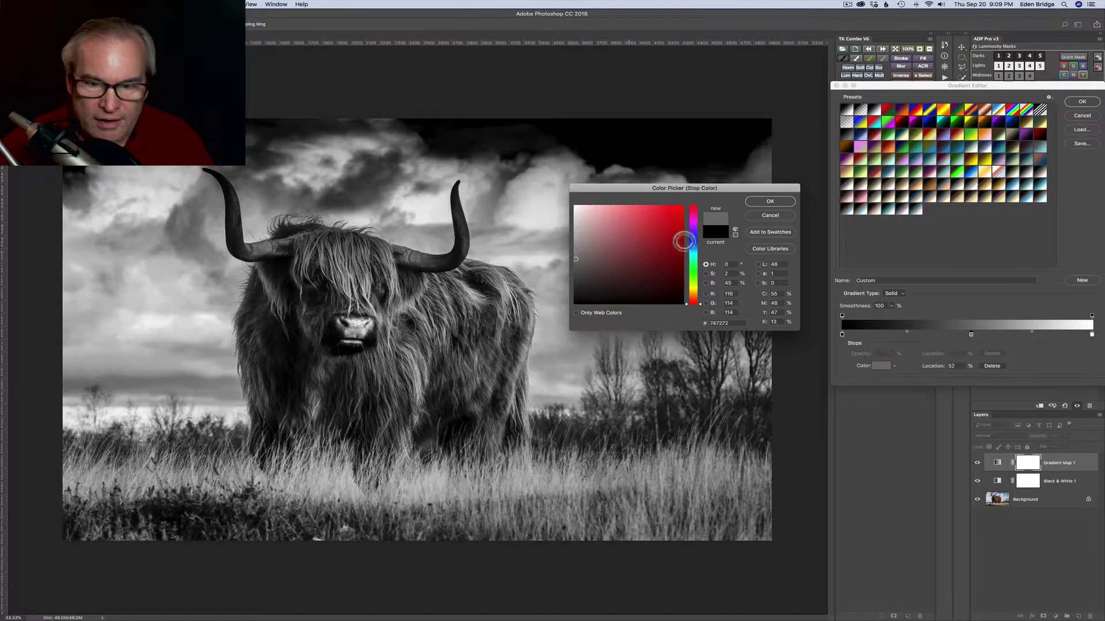
pyautogui.click(771, 202)
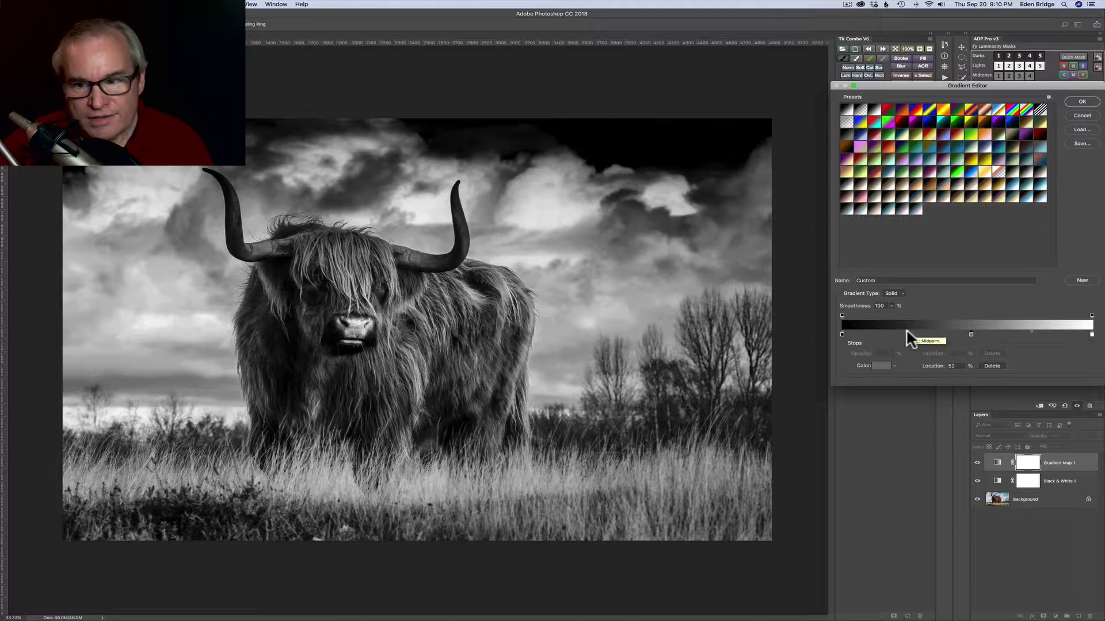
# - Adjust the midpoint between the black and gray stops to darken the shadows, leaving it at 58%
pyautogui.click(906, 331)
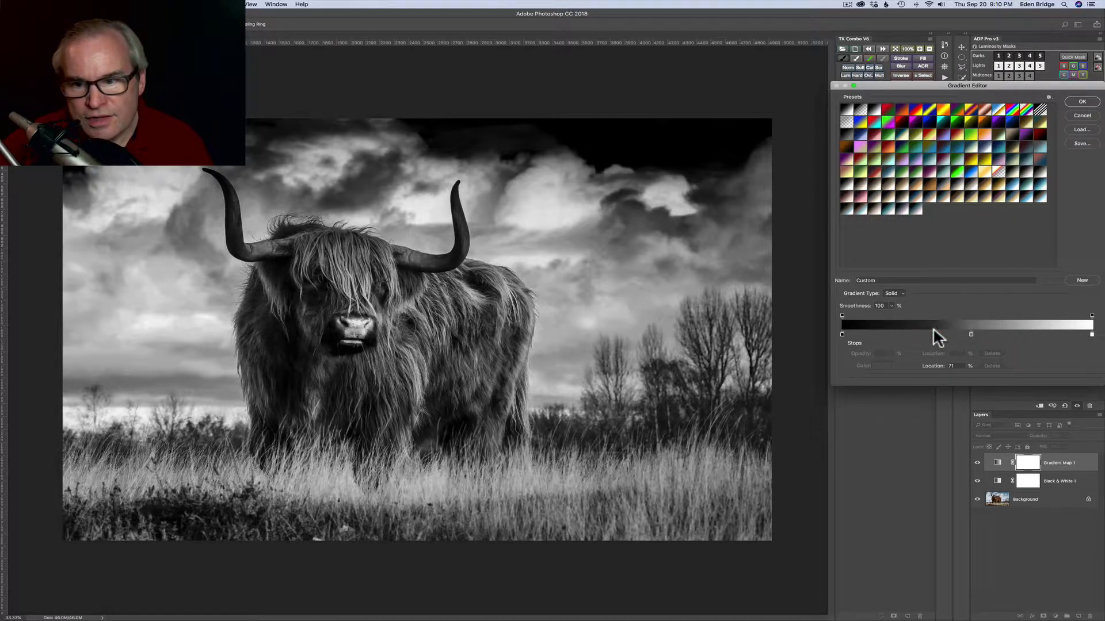
pyautogui.click(933, 329)
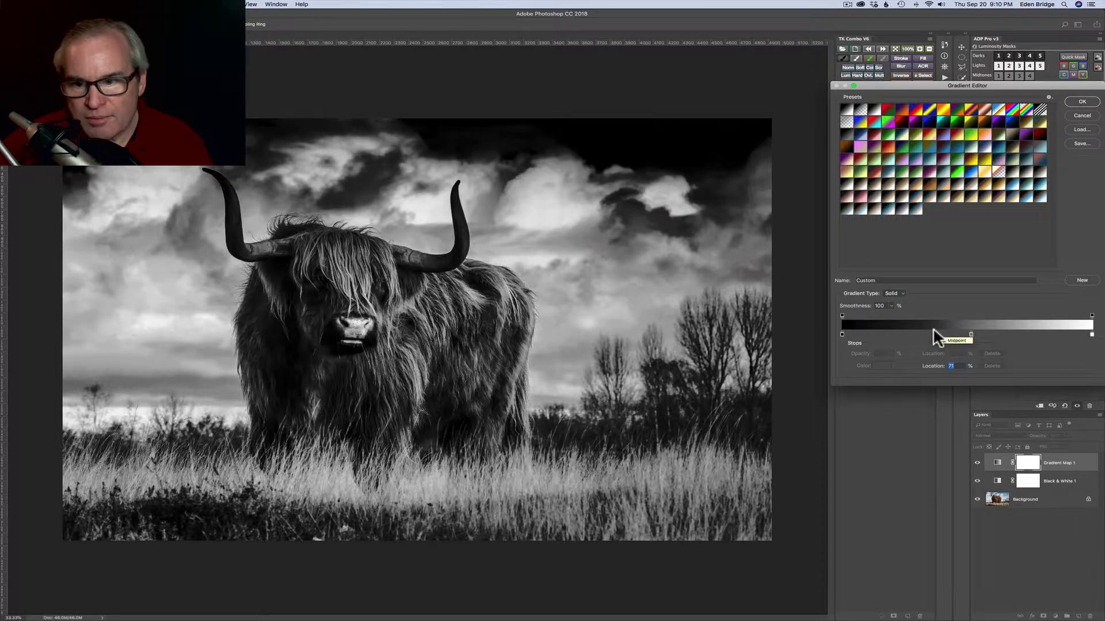
pyautogui.click(933, 330)
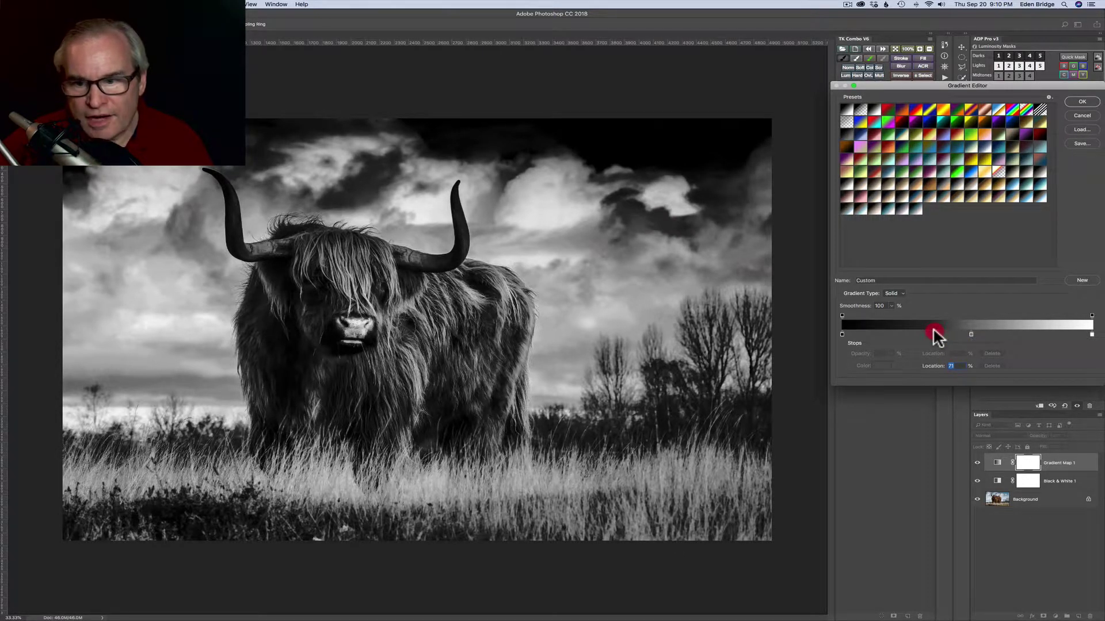
pyautogui.click(885, 327)
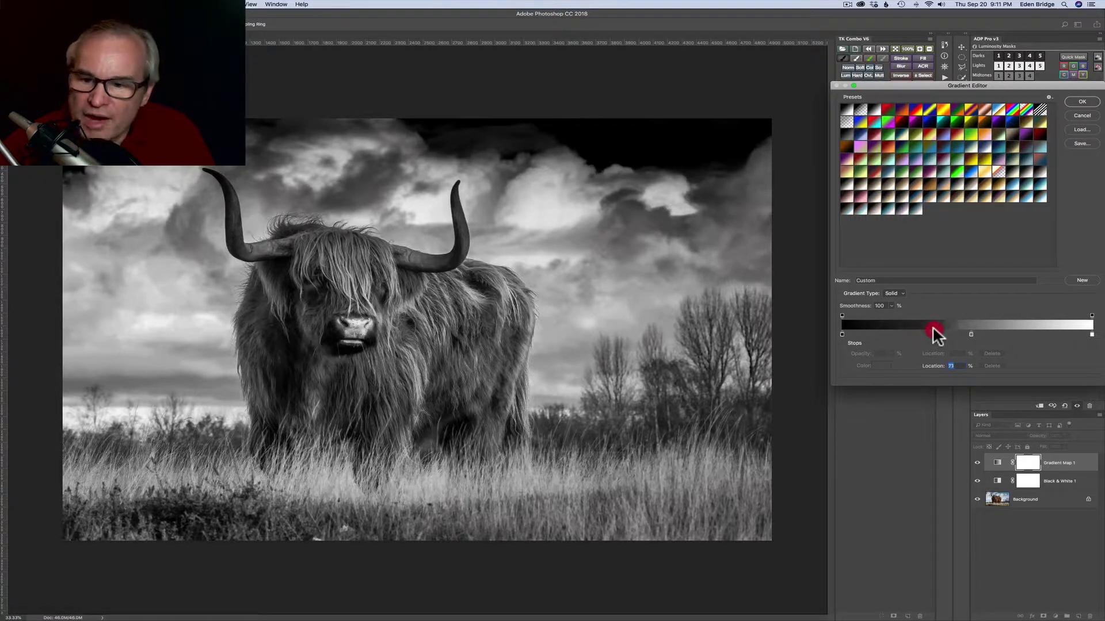
pyautogui.moveTo(933, 327); pyautogui.dragTo(933, 330)
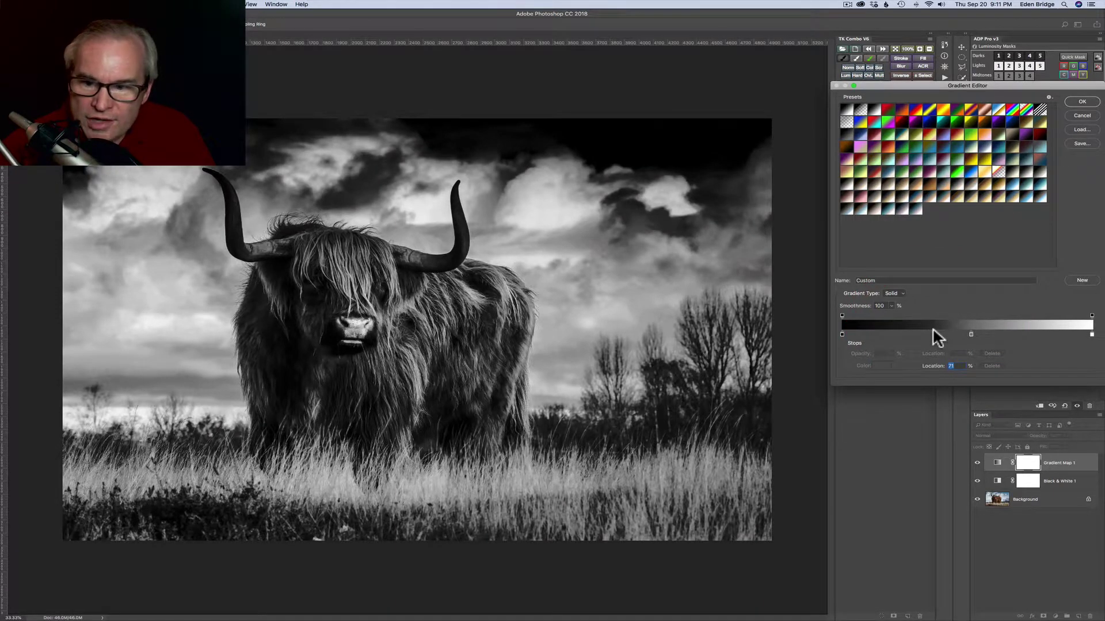
pyautogui.moveTo(899, 335)
pyautogui.mouseDown()
pyautogui.moveTo(869, 329)
pyautogui.moveTo(916, 328)
pyautogui.mouseUp()
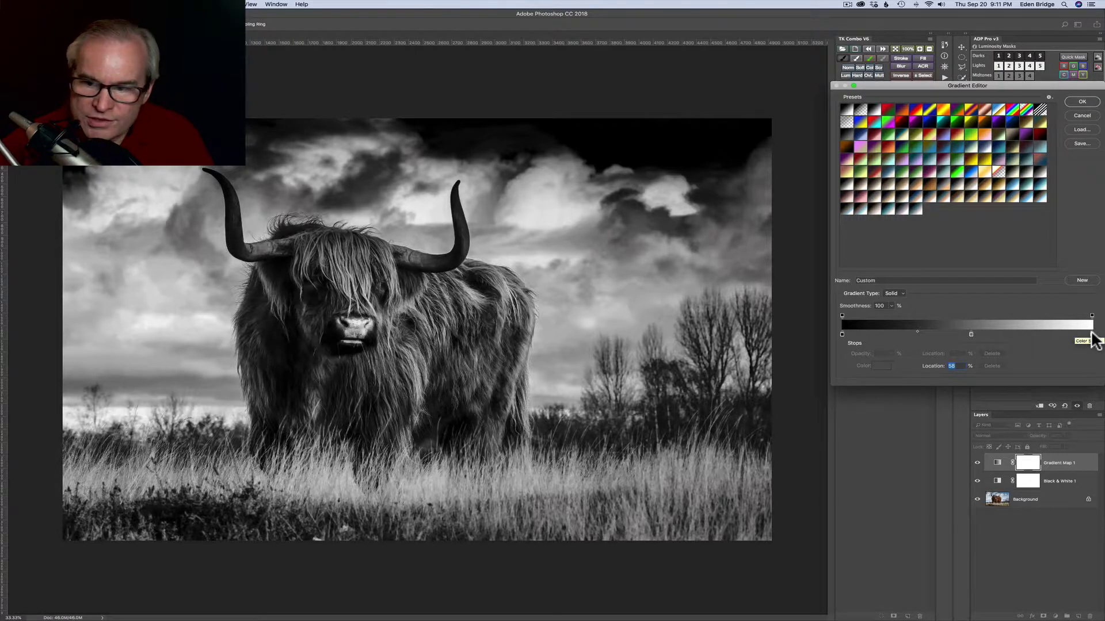
# - Adjust the midpoint between the gray and white stops to control the highlights, leaving it at 57%
pyautogui.click(970, 333)
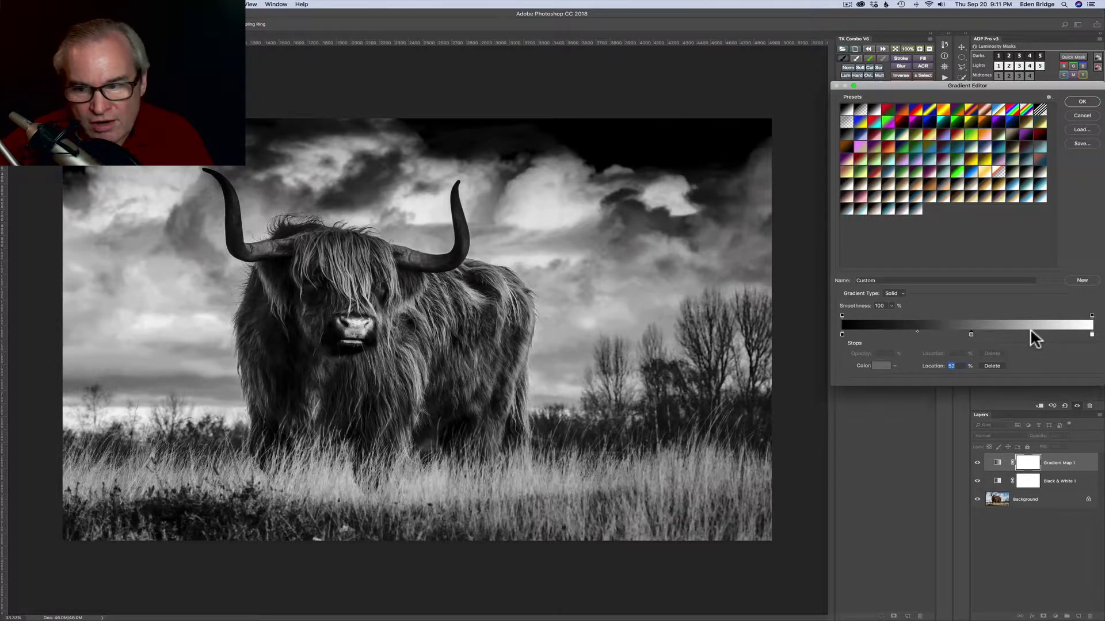
pyautogui.click(1031, 332)
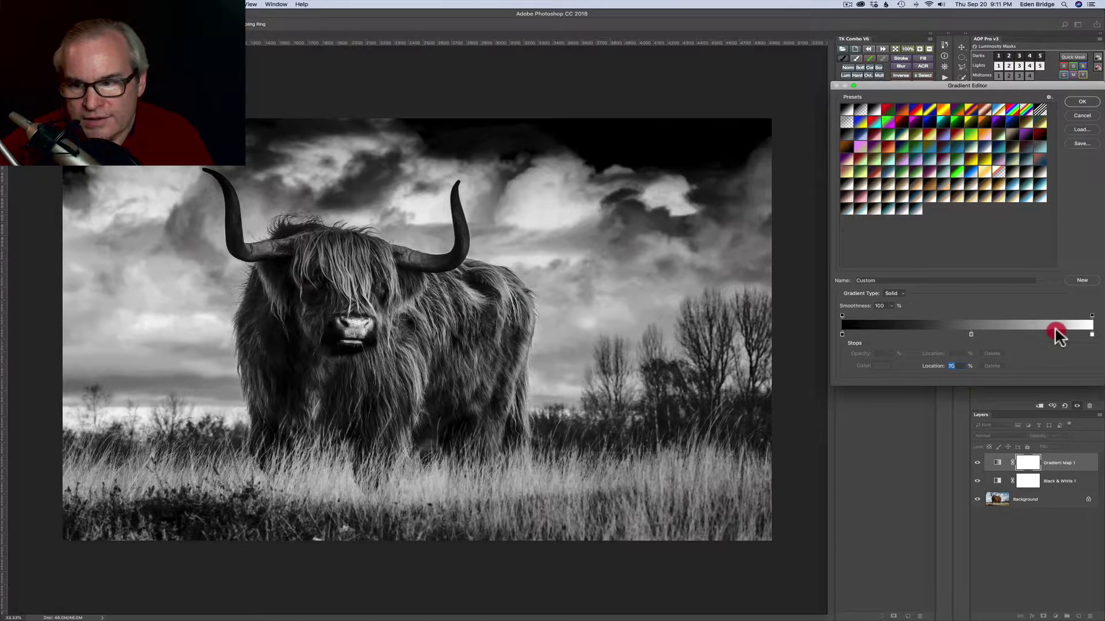
pyautogui.click(1057, 326)
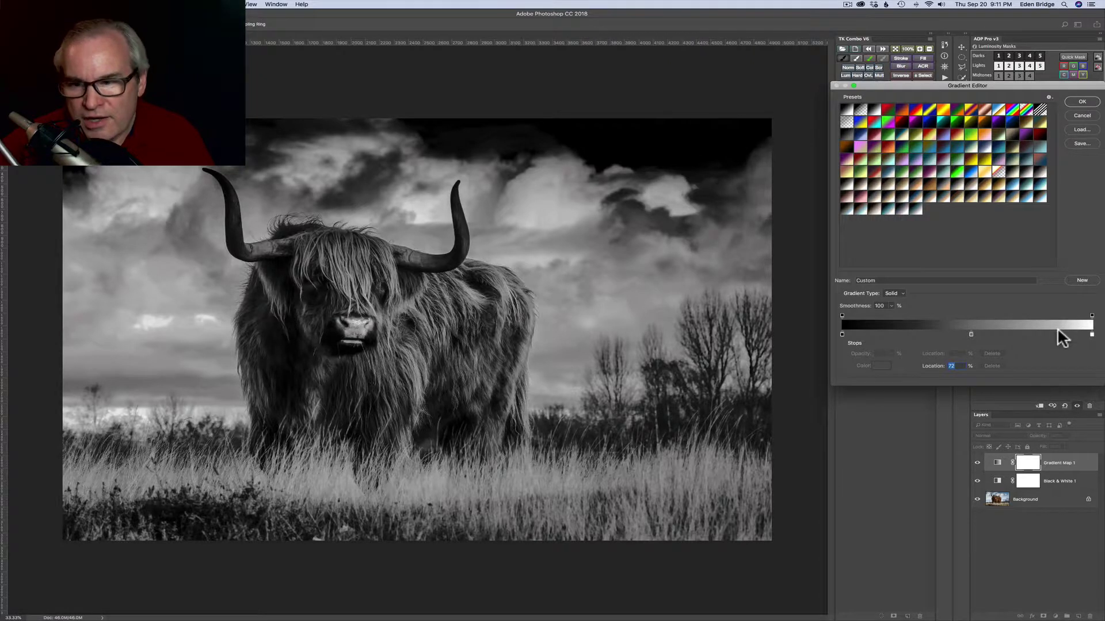
pyautogui.moveTo(1058, 329); pyautogui.dragTo(1015, 330)
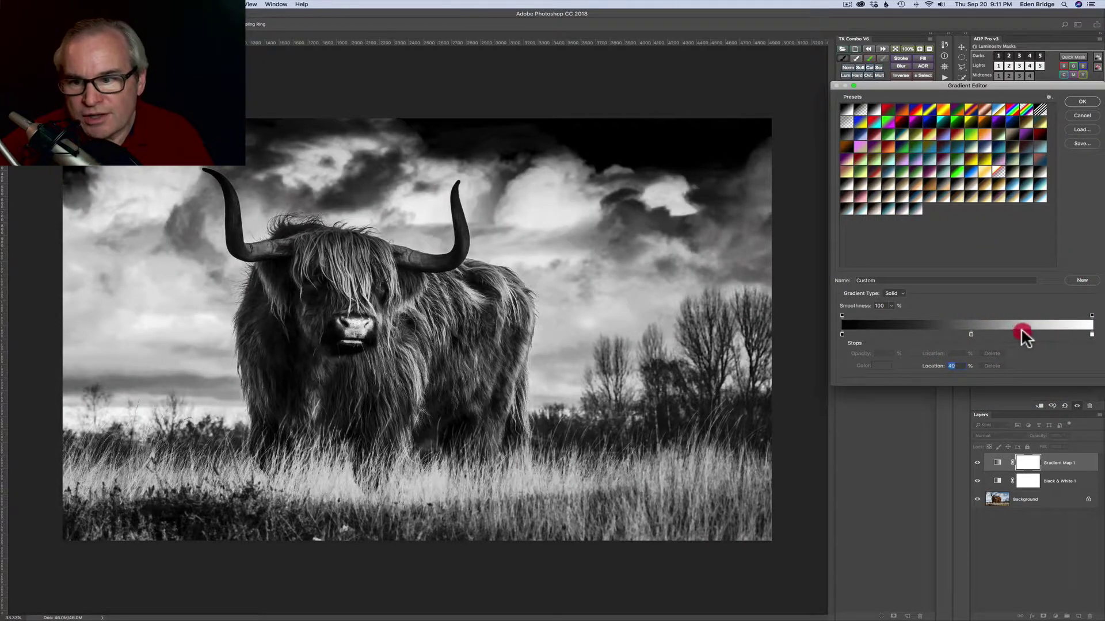
pyautogui.moveTo(1020, 328)
pyautogui.mouseDown()
pyautogui.moveTo(1051, 328)
pyautogui.moveTo(1037, 328)
pyautogui.mouseUp()
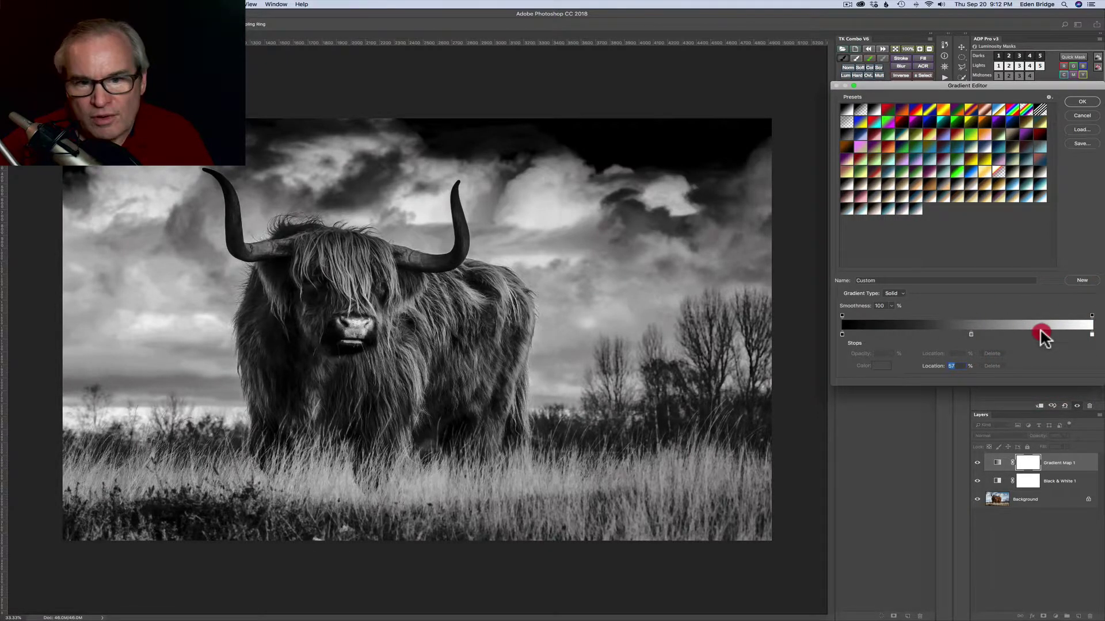
pyautogui.moveTo(1041, 330); pyautogui.dragTo(1040, 329)
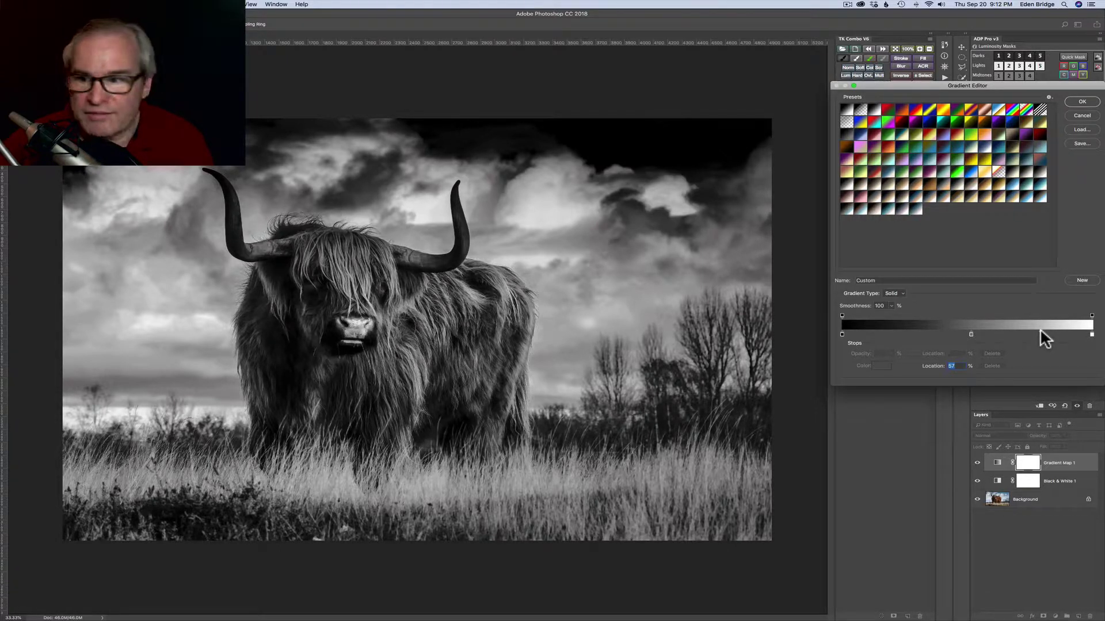
# - Accept the edited gradient and add a second Gradient Map adjustment layer above the first one
pyautogui.click(1081, 102)
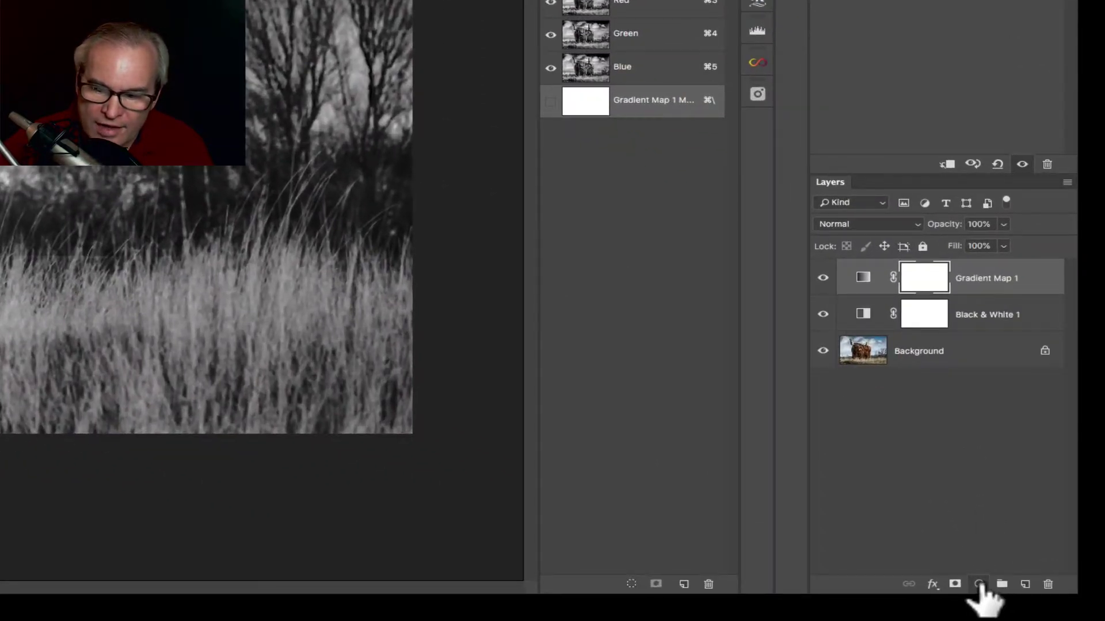
pyautogui.click(979, 584)
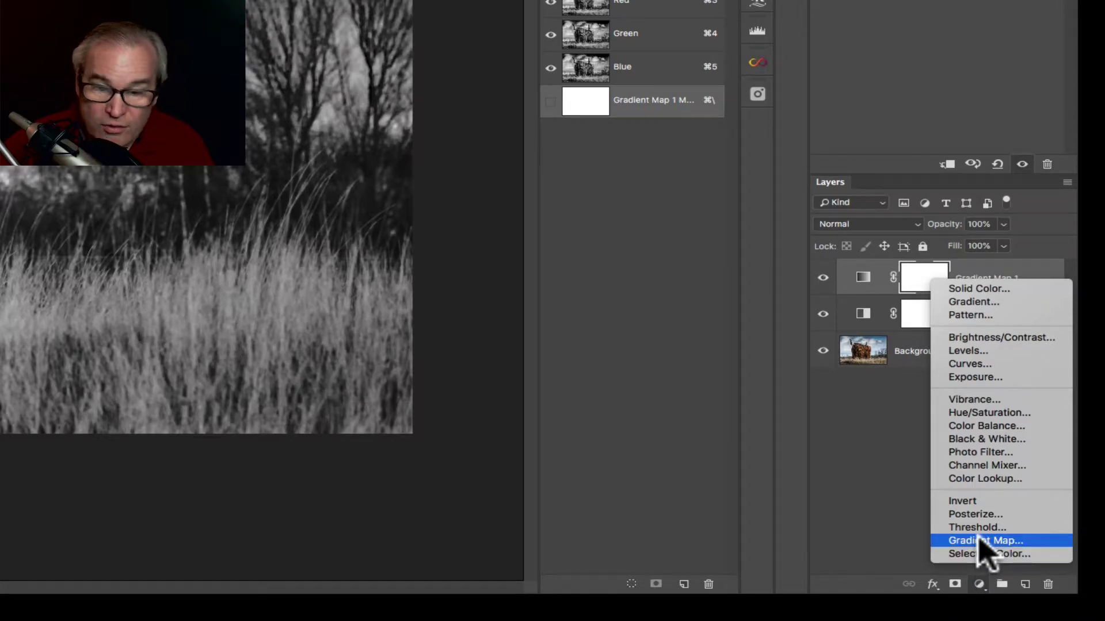
pyautogui.click(983, 544)
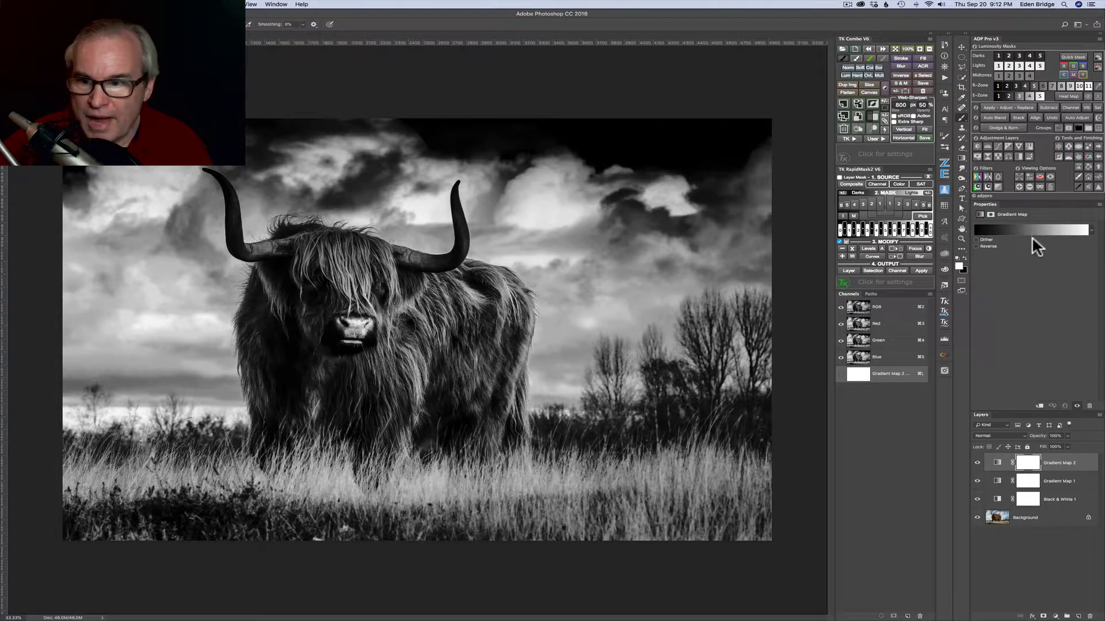
# - Add a color stop at 51% on the new gradient map's gradient and set its color to mid-gray 878787
pyautogui.click(1034, 229)
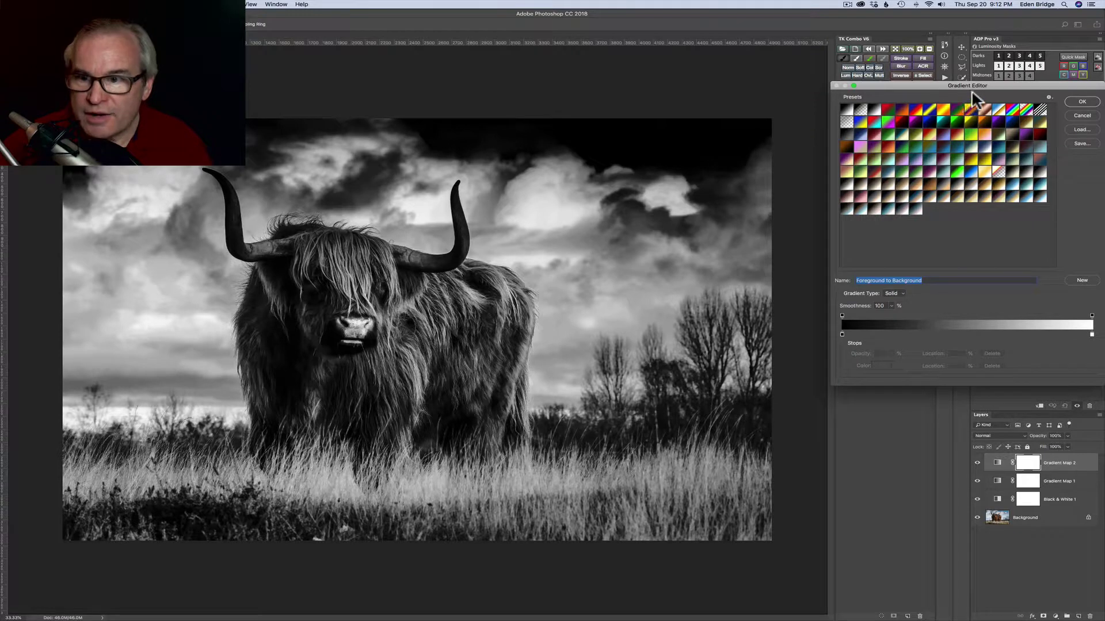
pyautogui.click(970, 336)
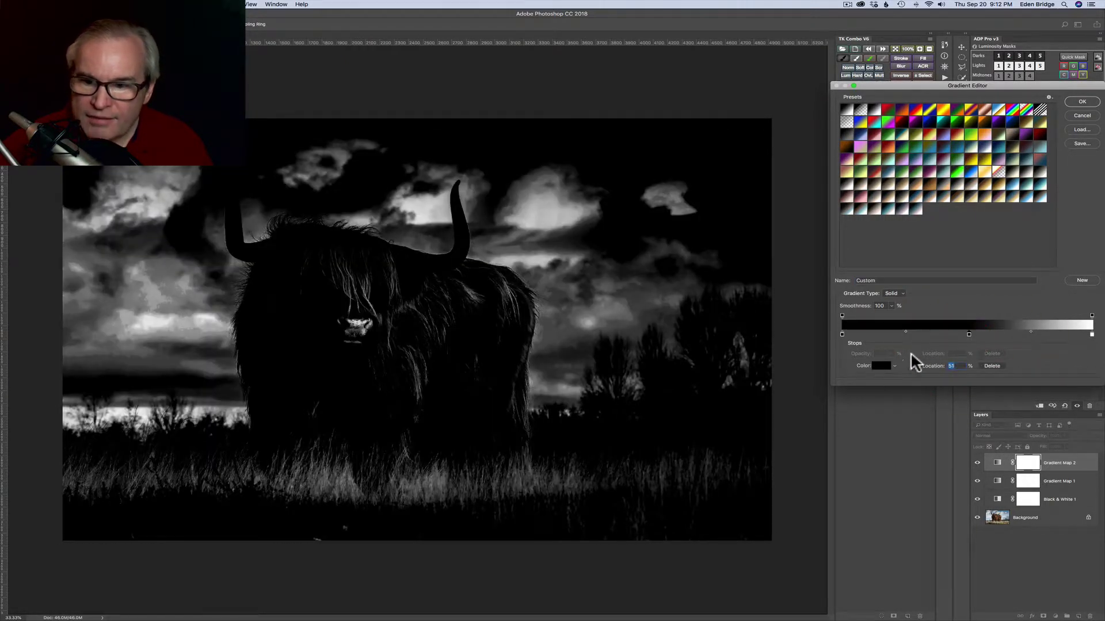
pyautogui.click(880, 368)
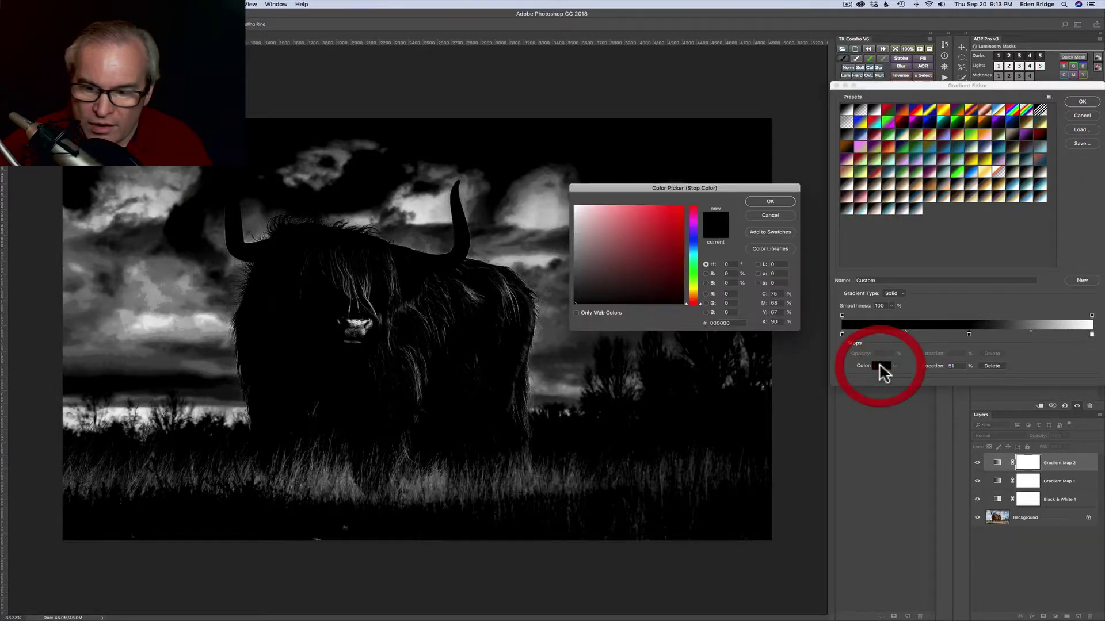
pyautogui.click(574, 253)
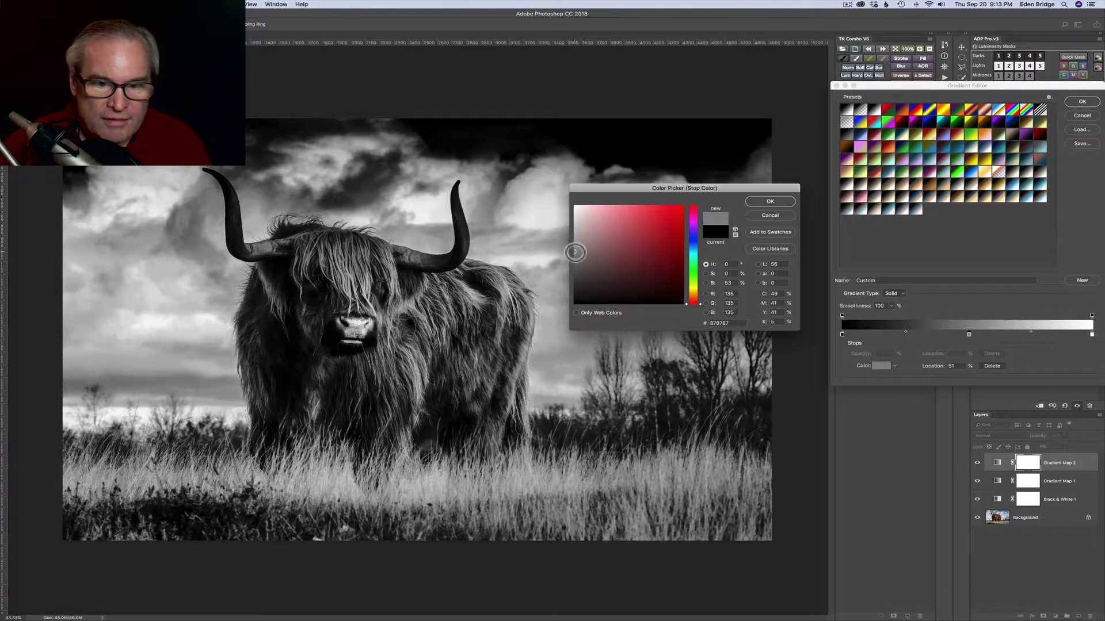
# - Tint the middle color stop a subtle warm brown, with hue 30 and color 80766b
pyautogui.moveTo(574, 252)
pyautogui.mouseDown()
pyautogui.moveTo(653, 252)
pyautogui.moveTo(585, 252)
pyautogui.mouseUp()
pyautogui.click(580, 253)
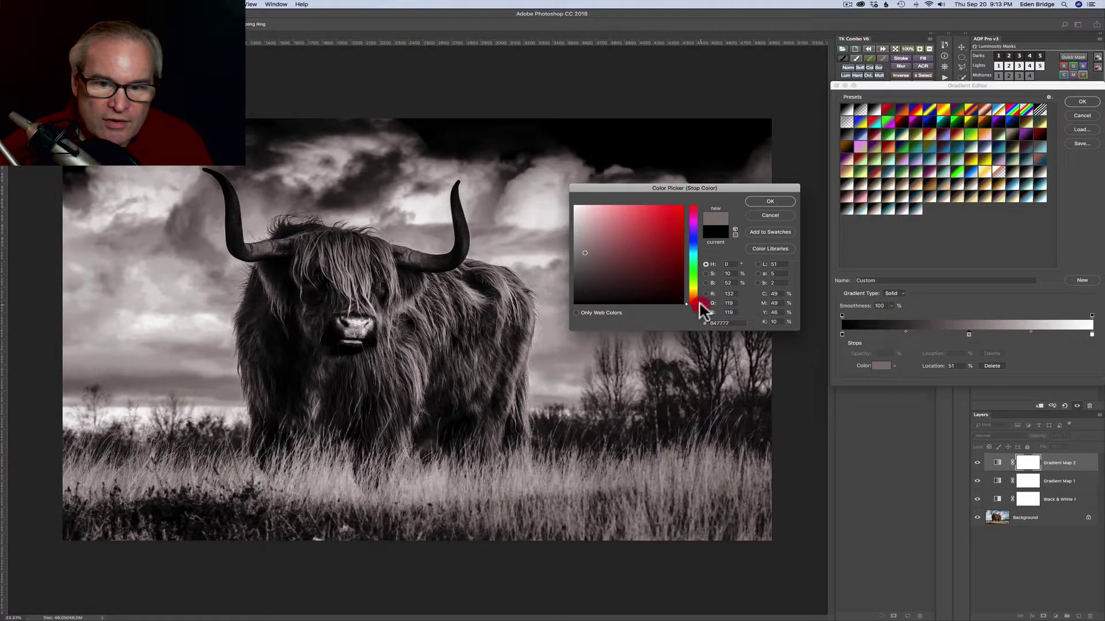
pyautogui.moveTo(699, 302); pyautogui.dragTo(698, 292)
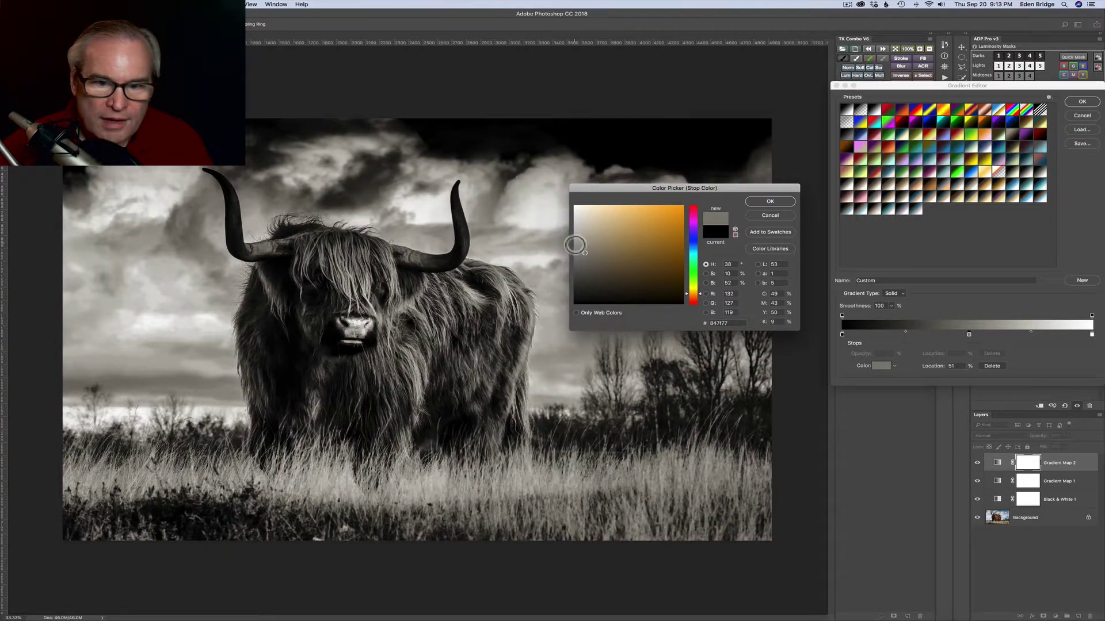
pyautogui.moveTo(587, 254); pyautogui.dragTo(590, 253)
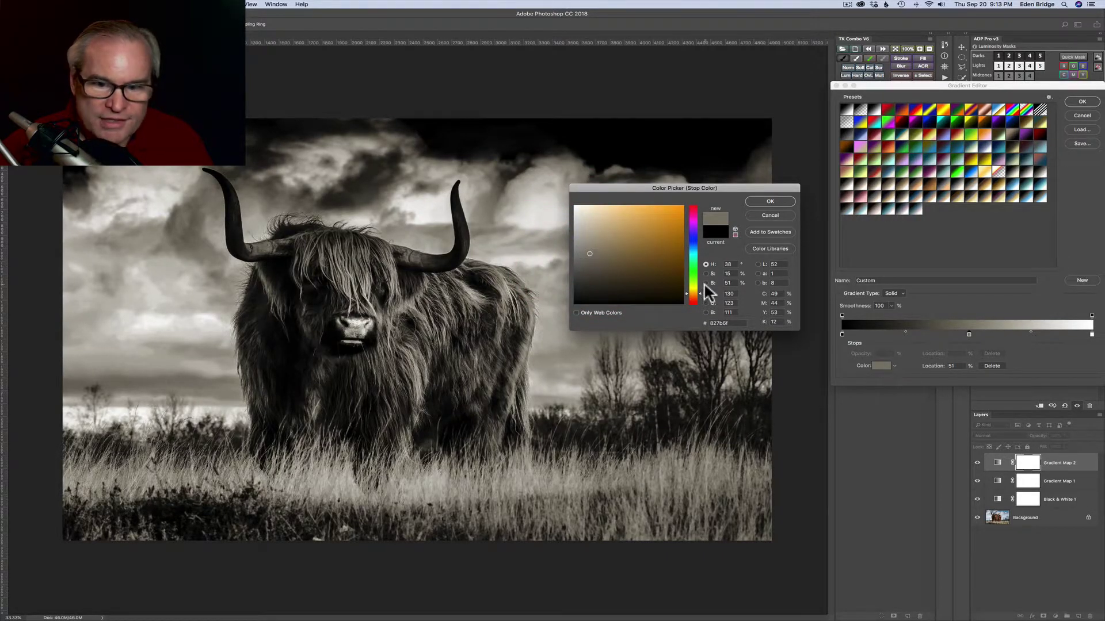
pyautogui.moveTo(699, 291); pyautogui.dragTo(699, 294)
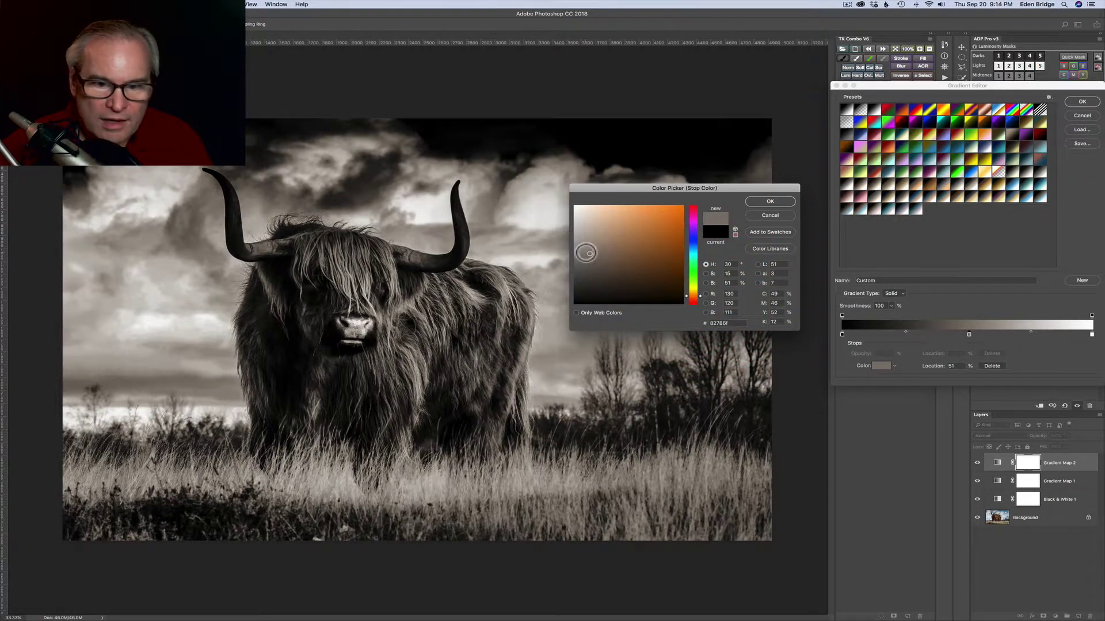
pyautogui.click(590, 254)
pyautogui.moveTo(589, 255); pyautogui.dragTo(592, 255)
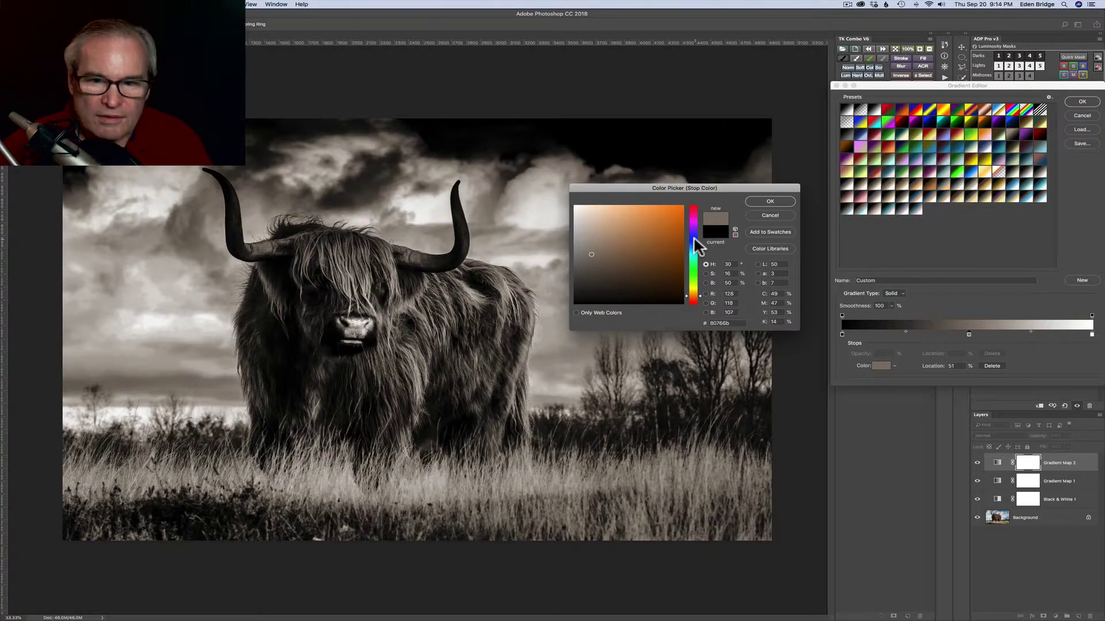
# - Try a blue tint of hue 239 with stronger saturation on the stop, then return it to a muted warm tone of hue 38
pyautogui.moveTo(700, 292); pyautogui.dragTo(700, 235)
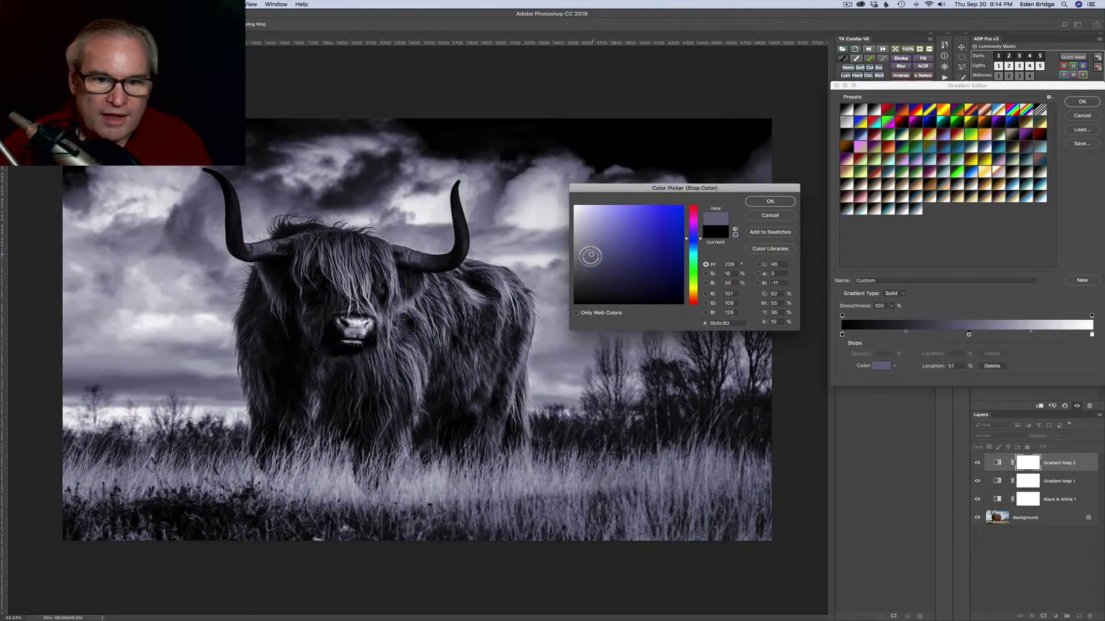
pyautogui.moveTo(592, 255)
pyautogui.mouseDown()
pyautogui.moveTo(604, 255)
pyautogui.moveTo(604, 239)
pyautogui.mouseUp()
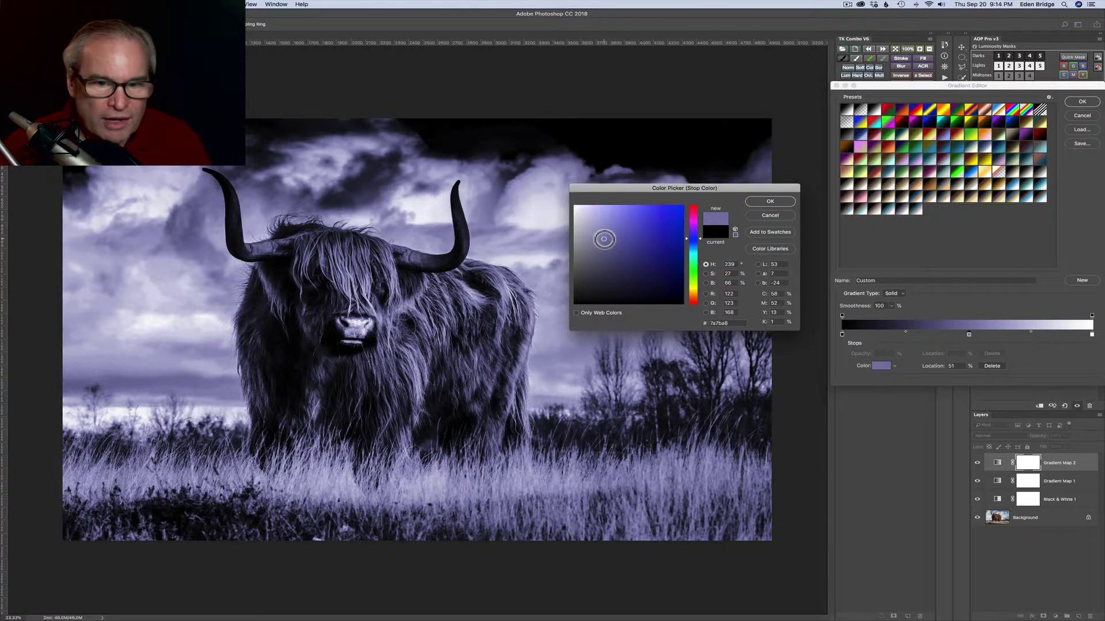
pyautogui.moveTo(701, 237); pyautogui.dragTo(702, 294)
pyautogui.moveTo(604, 239)
pyautogui.mouseDown()
pyautogui.moveTo(592, 256)
pyautogui.moveTo(584, 247)
pyautogui.moveTo(590, 255)
pyautogui.mouseUp()
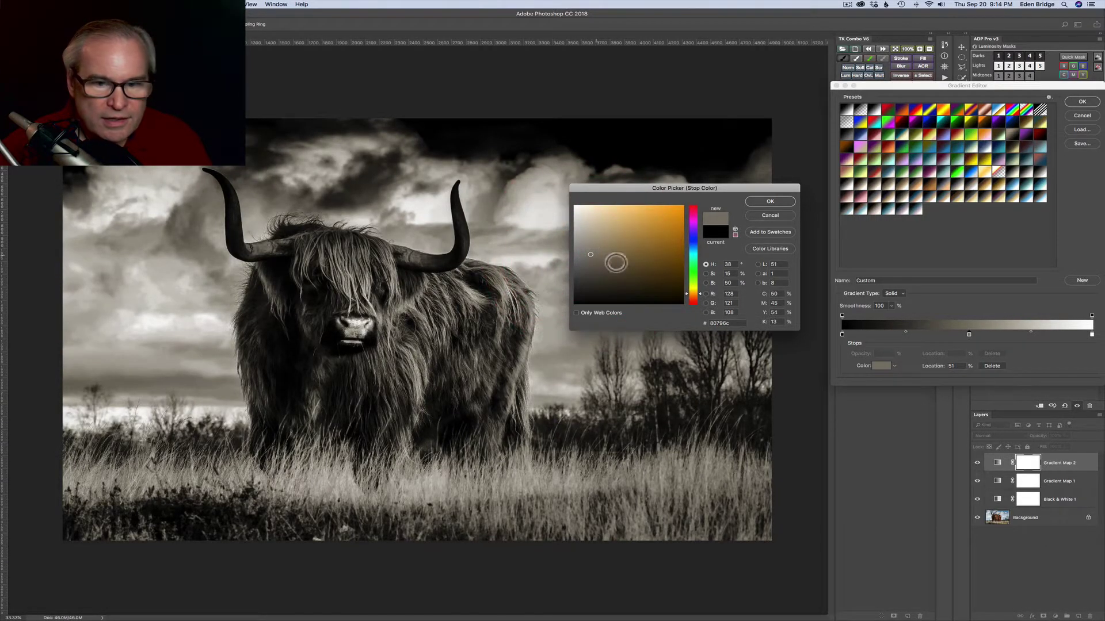
# - Fine-tune the stop's warm tint to hue 28, lighten it to 8b8076, and accept the color and gradient
pyautogui.click(690, 294)
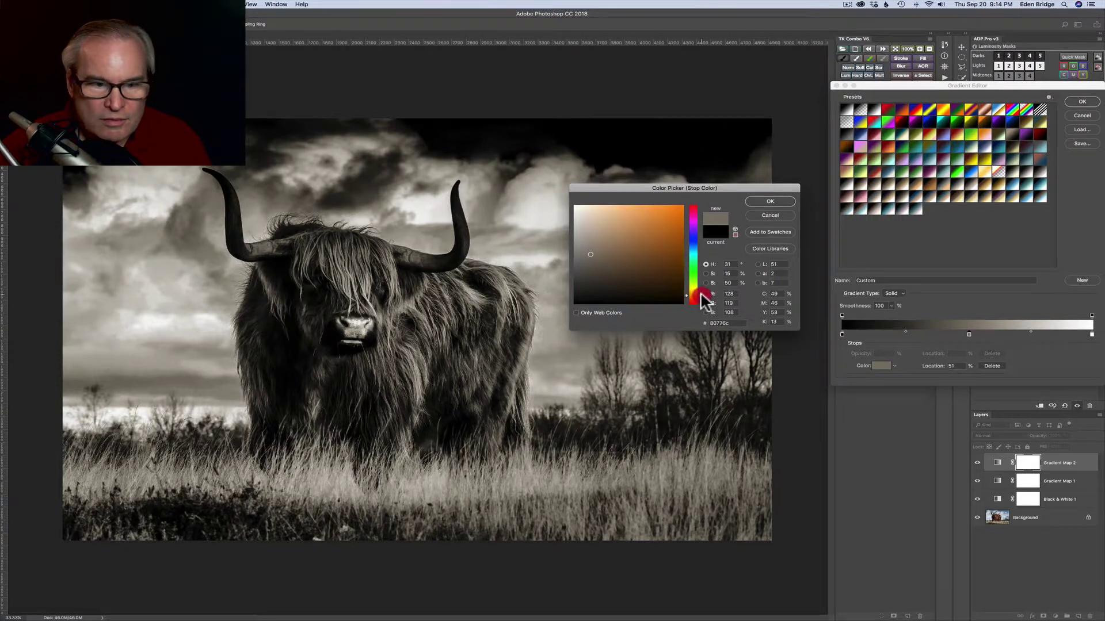
pyautogui.click(701, 294)
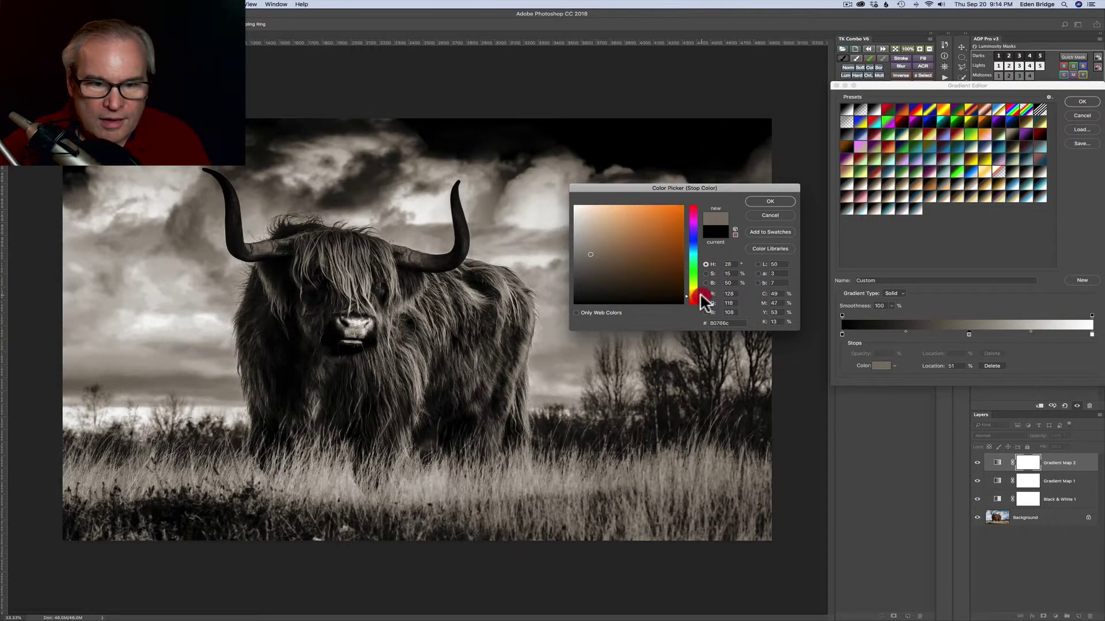
pyautogui.click(701, 296)
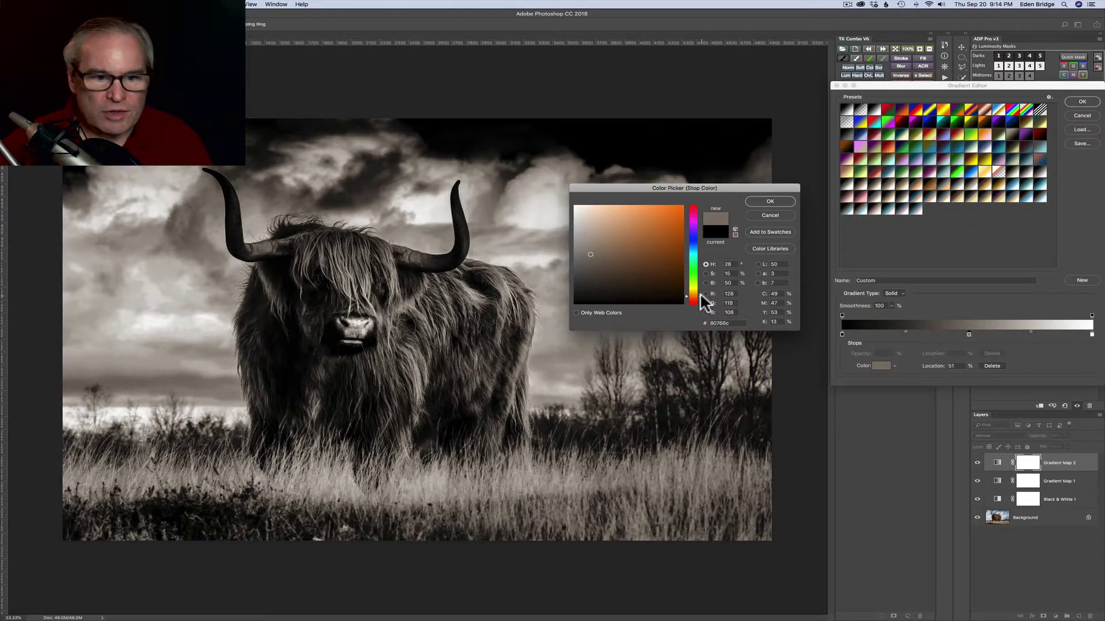
pyautogui.click(593, 256)
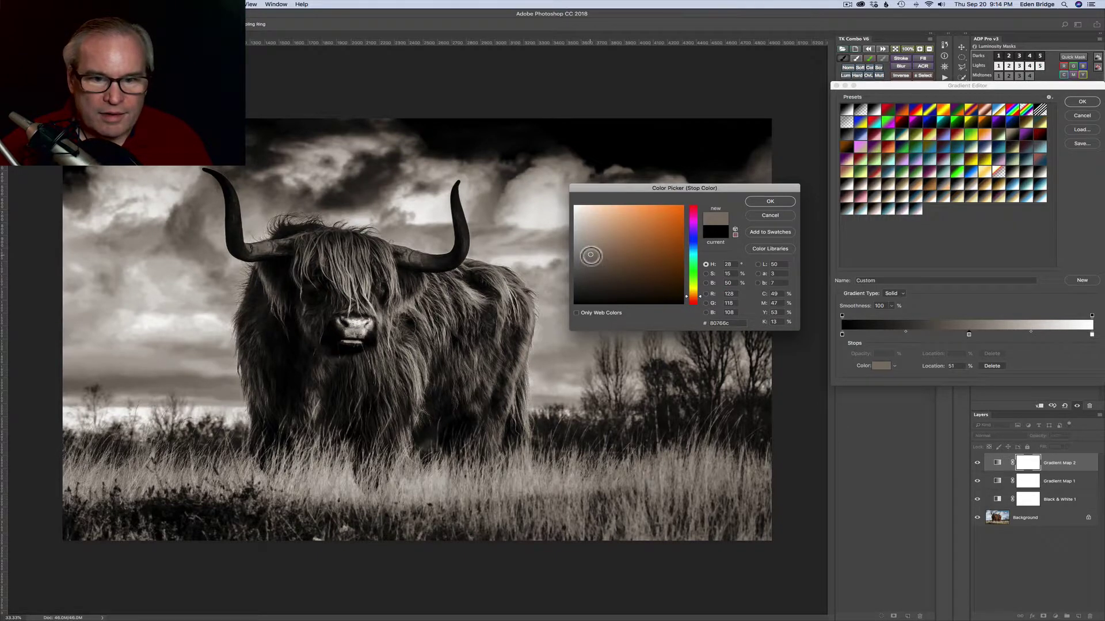
pyautogui.moveTo(591, 256); pyautogui.dragTo(589, 249)
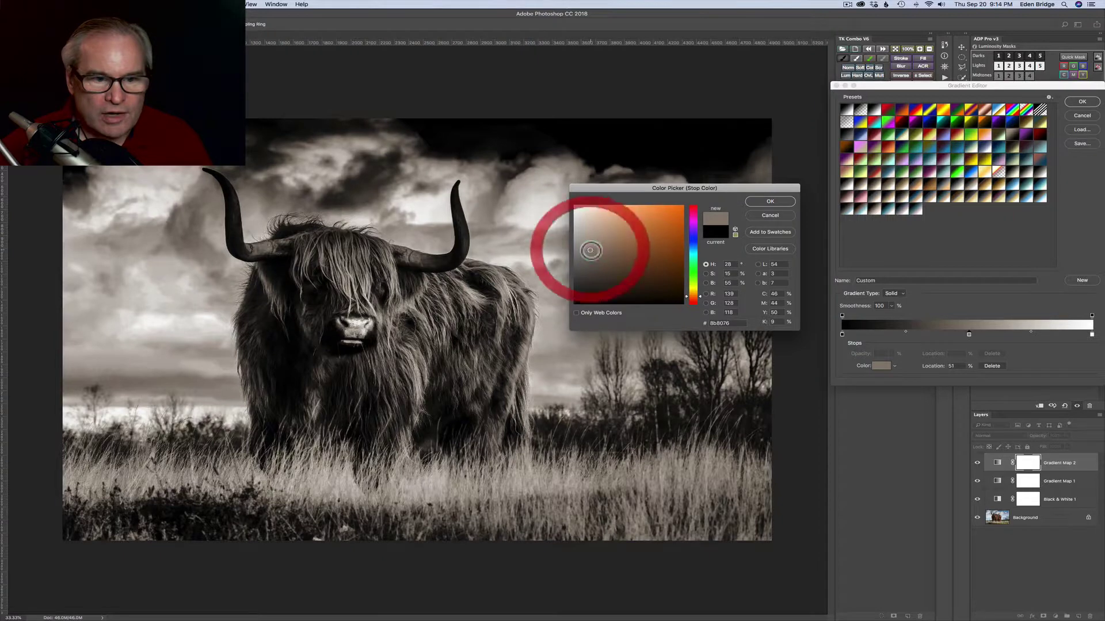
pyautogui.click(763, 200)
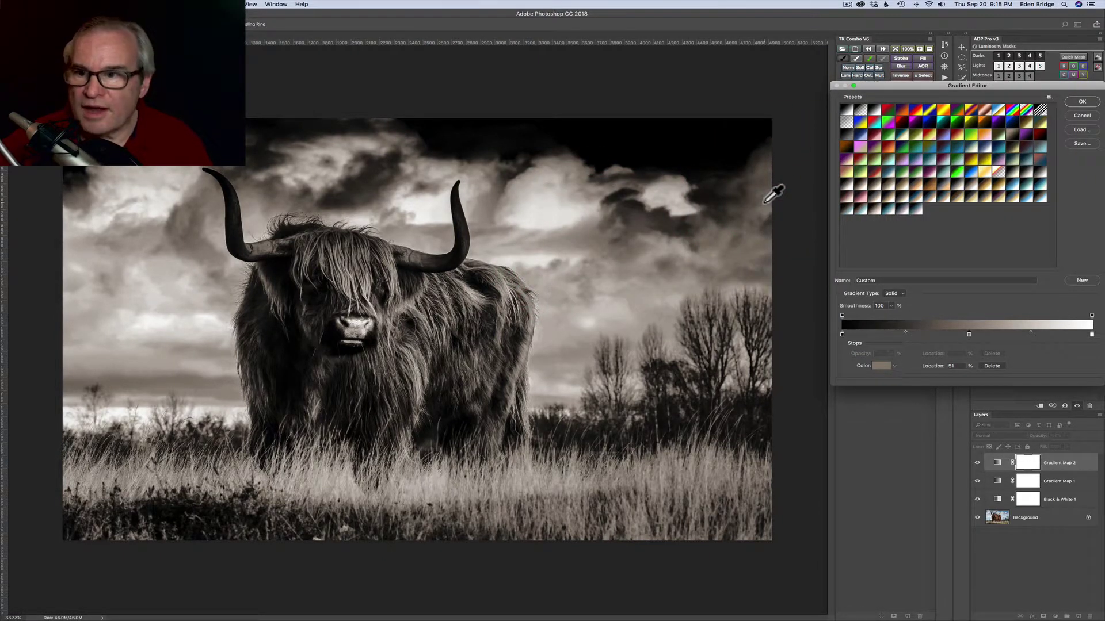
pyautogui.click(1082, 104)
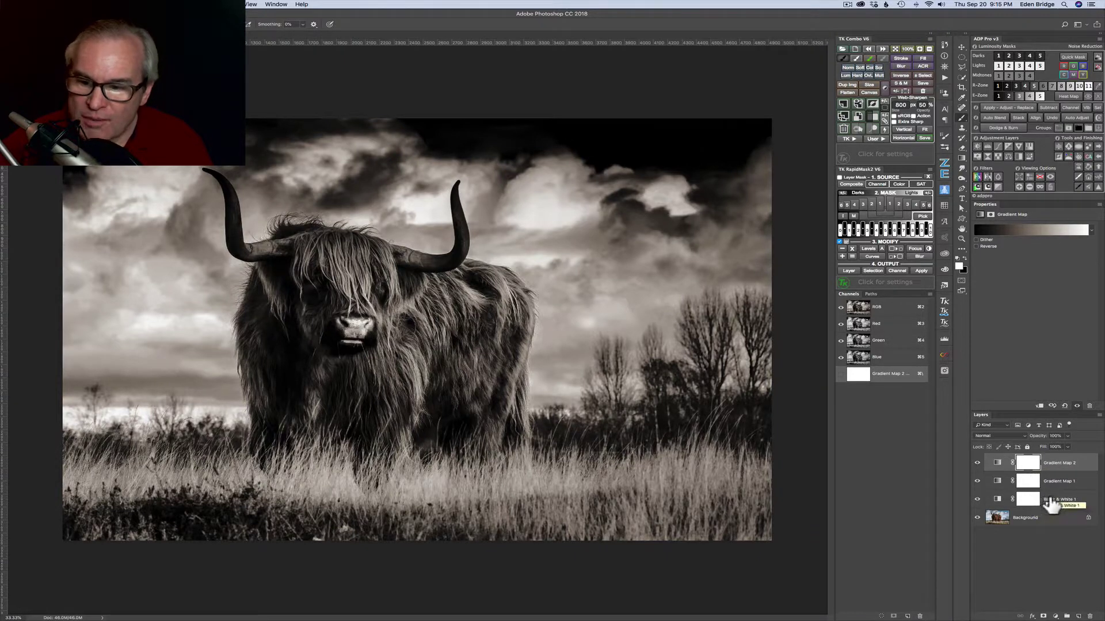
# - Raise the Reds and Yellows and readjust the Cyans and Blues in the Black & White 1 adjustment layer
pyautogui.click(1013, 500)
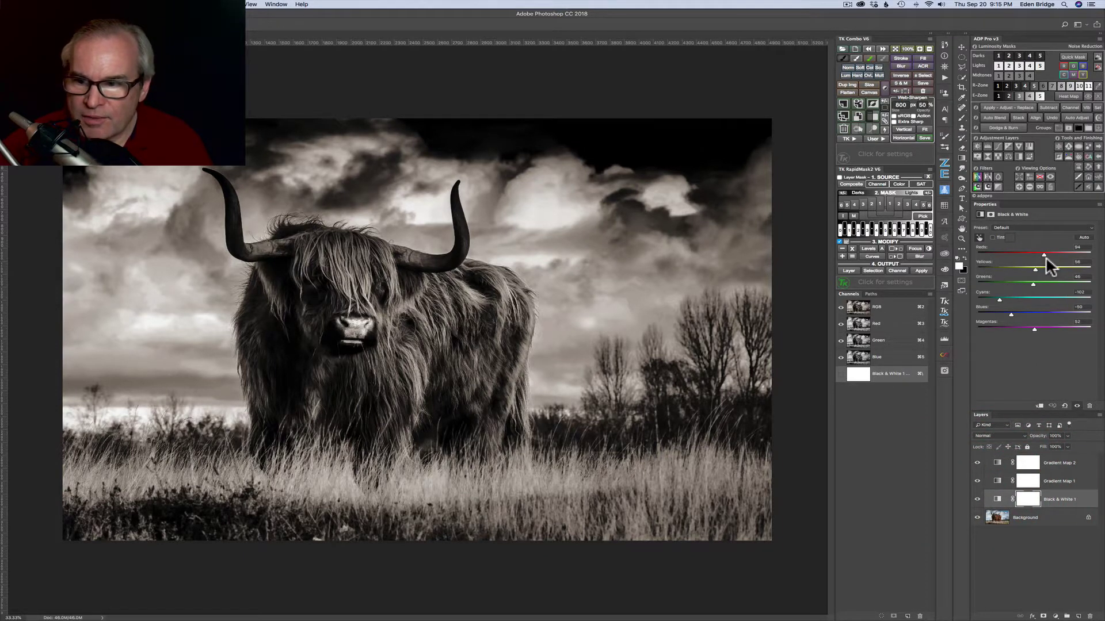
pyautogui.moveTo(1042, 253)
pyautogui.mouseDown()
pyautogui.moveTo(1054, 253)
pyautogui.moveTo(1031, 269)
pyautogui.moveTo(1039, 266)
pyautogui.mouseUp()
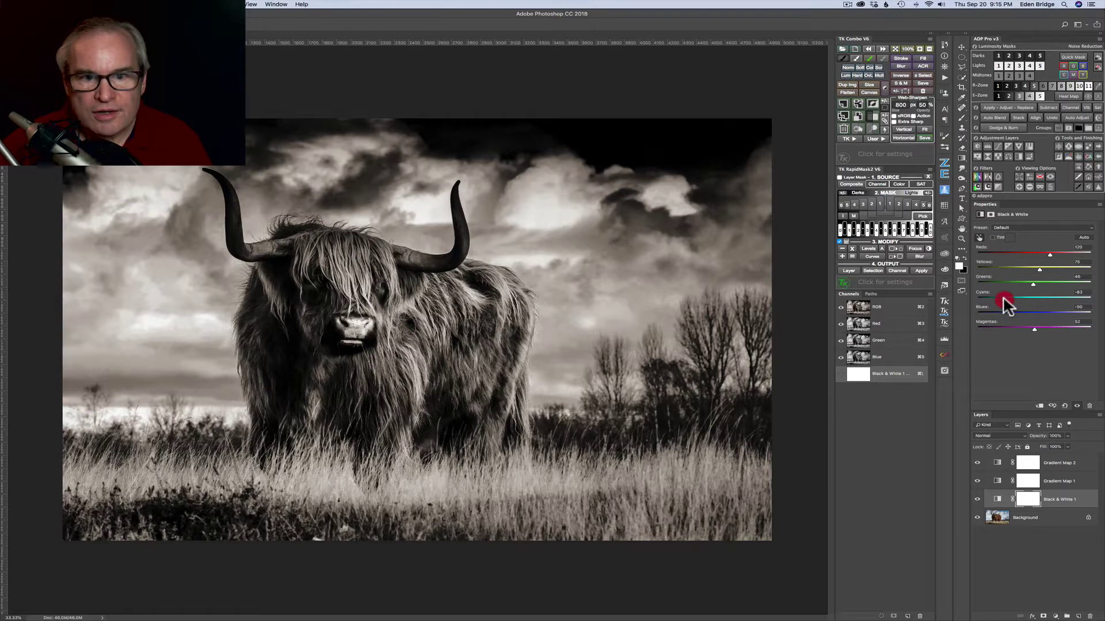
pyautogui.moveTo(996, 294); pyautogui.dragTo(1014, 309)
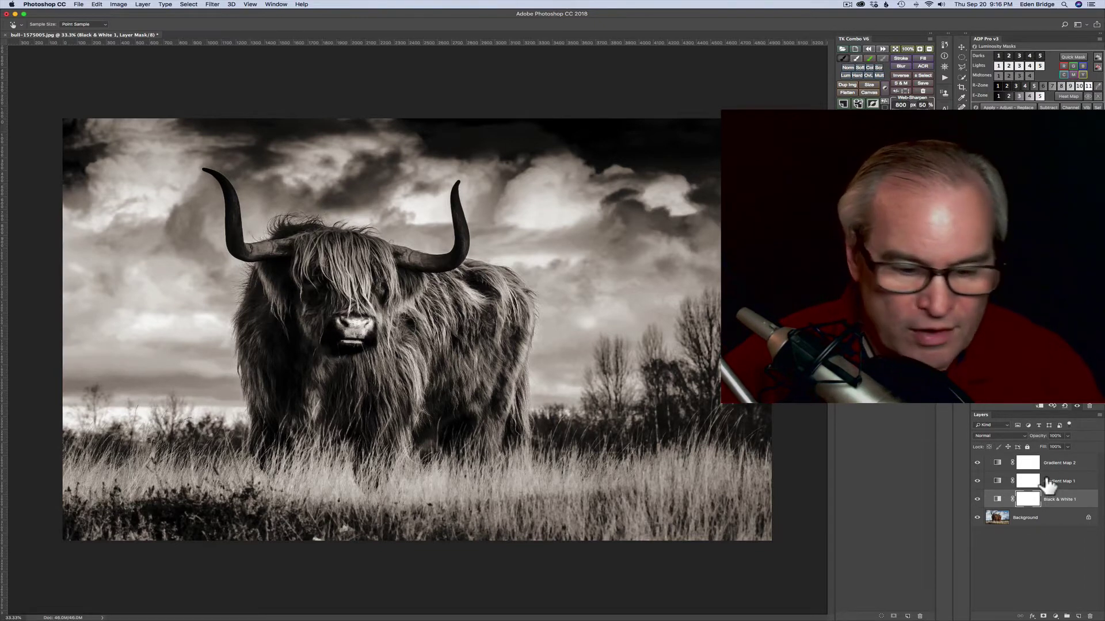
# - Compare the original color photo with the toned version by hiding and restoring all layers above the Background
pyautogui.keyDown('alt'); pyautogui.click(978, 519); pyautogui.keyUp('alt')
pyautogui.keyDown('alt'); pyautogui.click(977, 519); pyautogui.keyUp('alt')
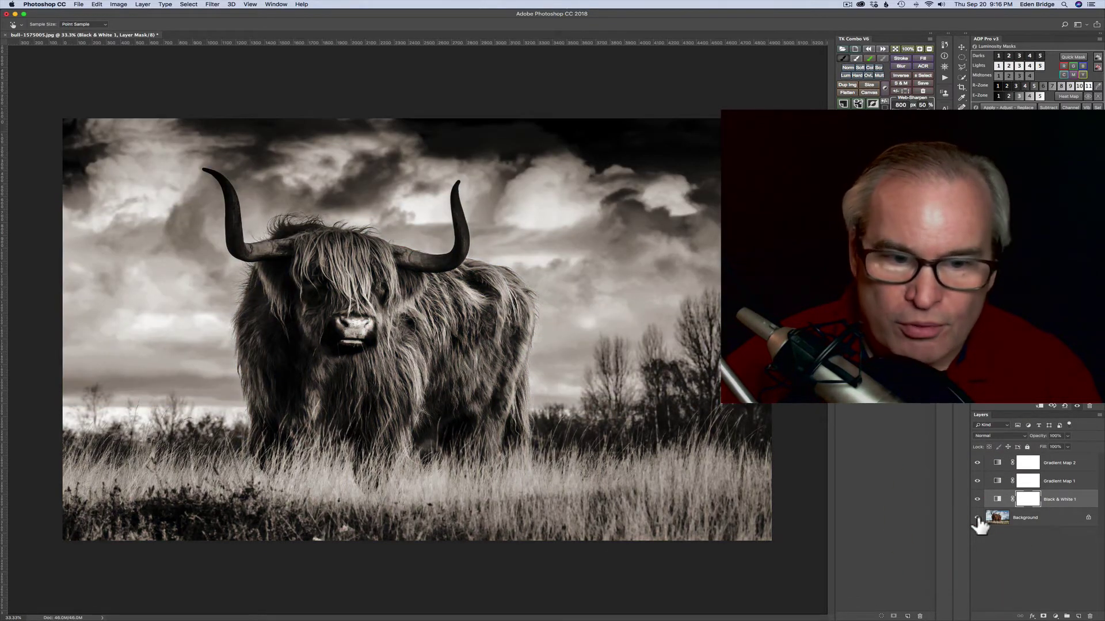